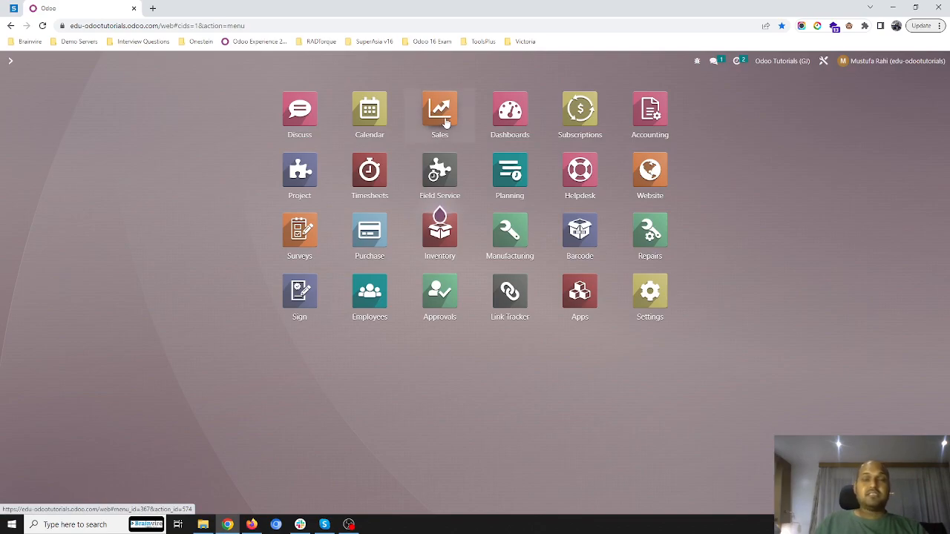
Open the list of sellable products in Sales to review the available items and services
{"action": "left_click", "coordinate": [445, 123]}
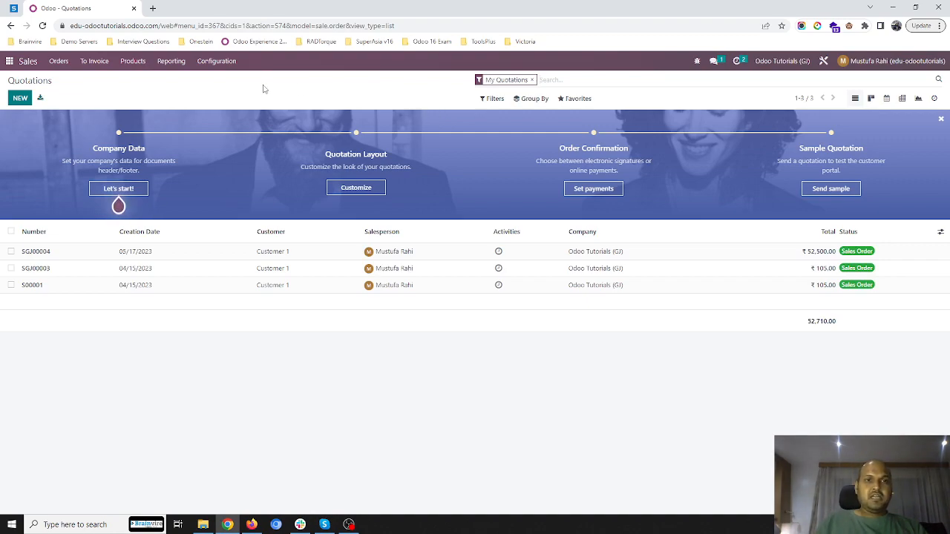
{"action": "left_click", "coordinate": [143, 62]}
{"action": "left_click", "coordinate": [143, 79]}
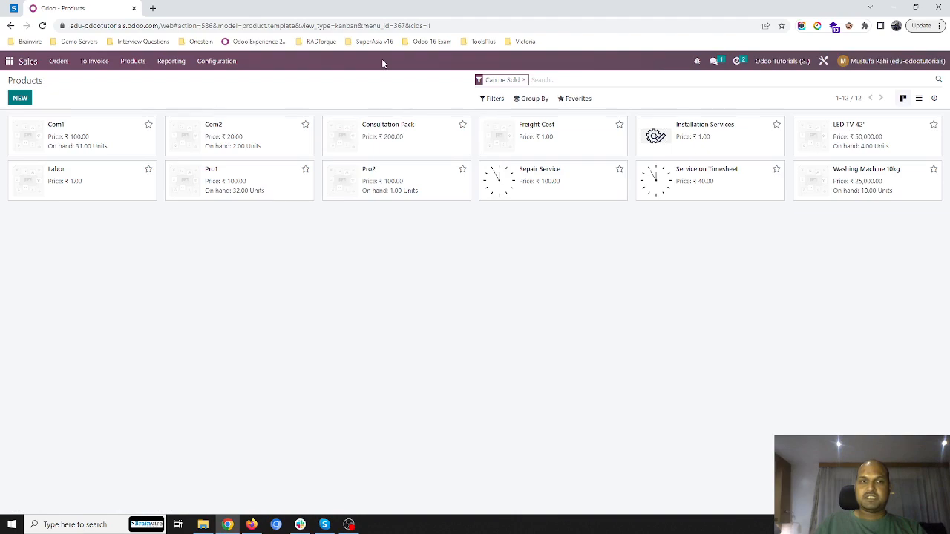
Create a new sales quotation with Customer 1 as the customer
{"action": "left_click", "coordinate": [58, 63]}
{"action": "left_click", "coordinate": [71, 79]}
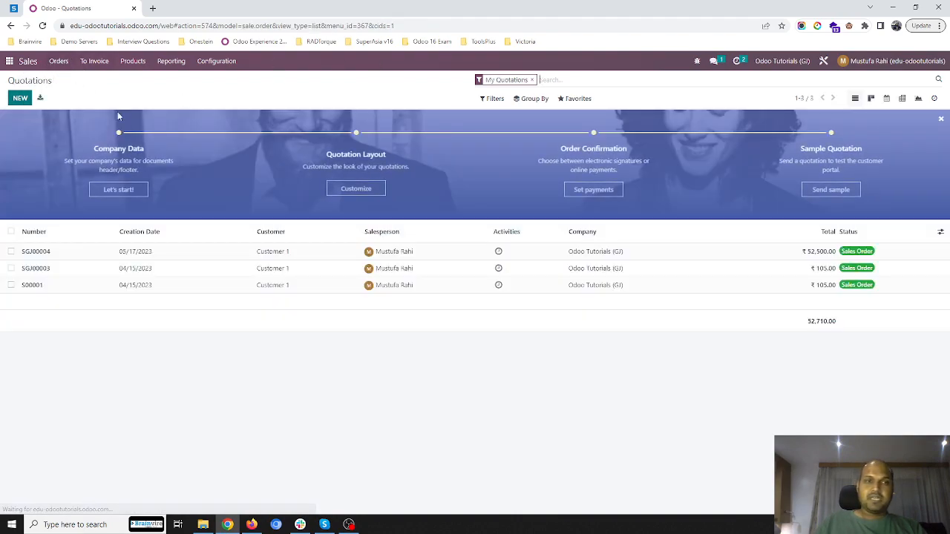
{"action": "left_click", "coordinate": [20, 98]}
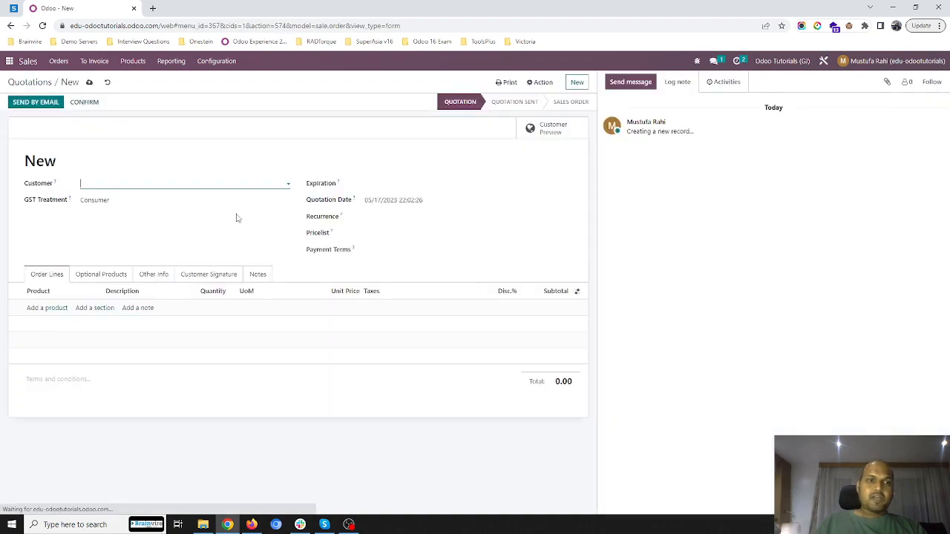
{"action": "left_click", "coordinate": [199, 182]}
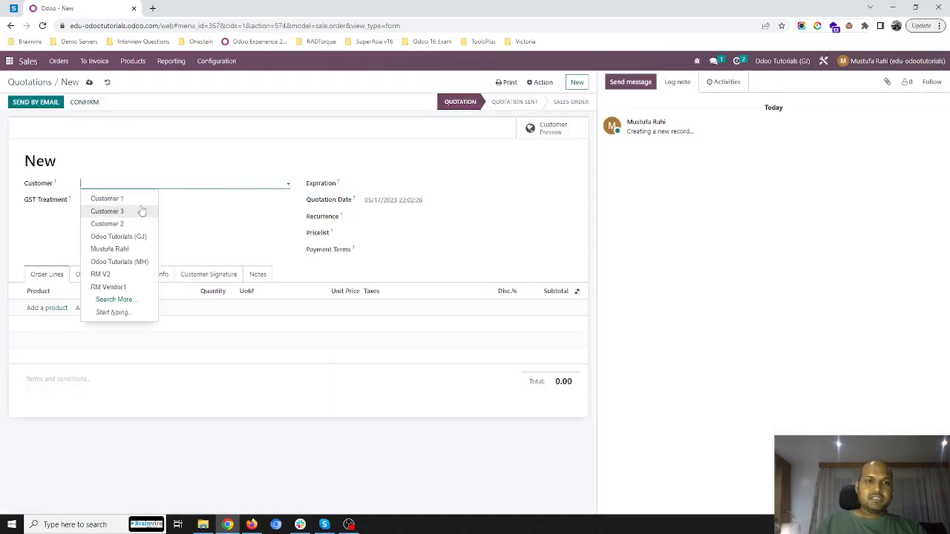
{"action": "left_click", "coordinate": [138, 199]}
Add Washing Machine 10kg to the order lines together with its optional product Installation Services
{"action": "left_click", "coordinate": [47, 308]}
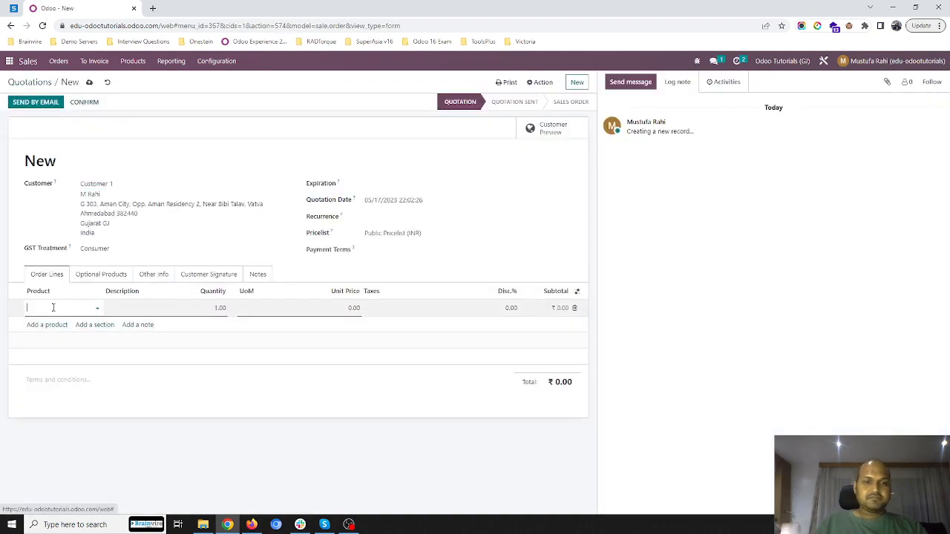
{"action": "type", "text": "washi"}
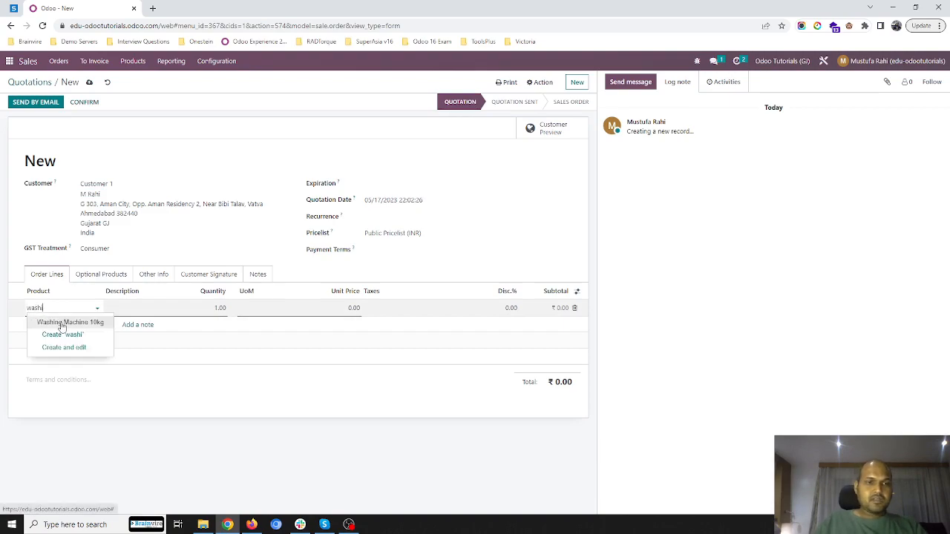
{"action": "left_click", "coordinate": [58, 321]}
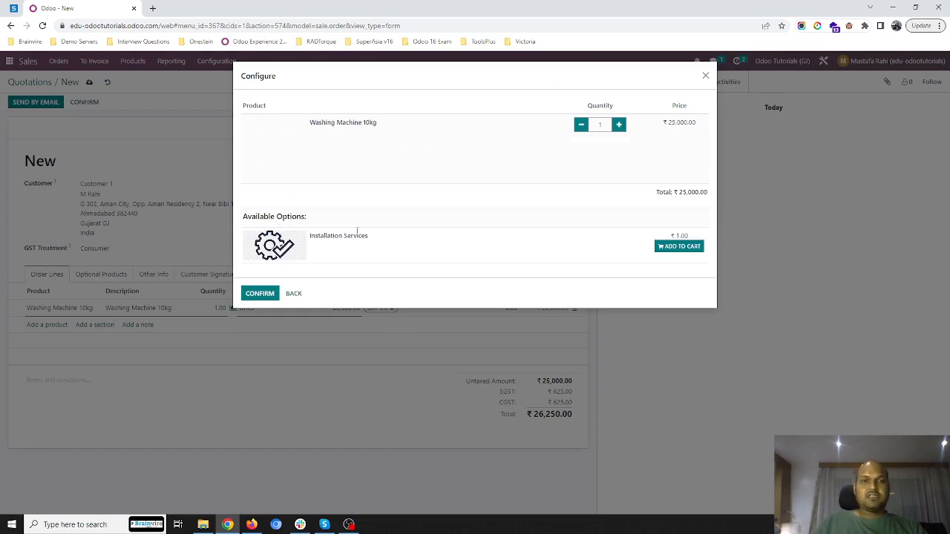
{"action": "left_click", "coordinate": [677, 247]}
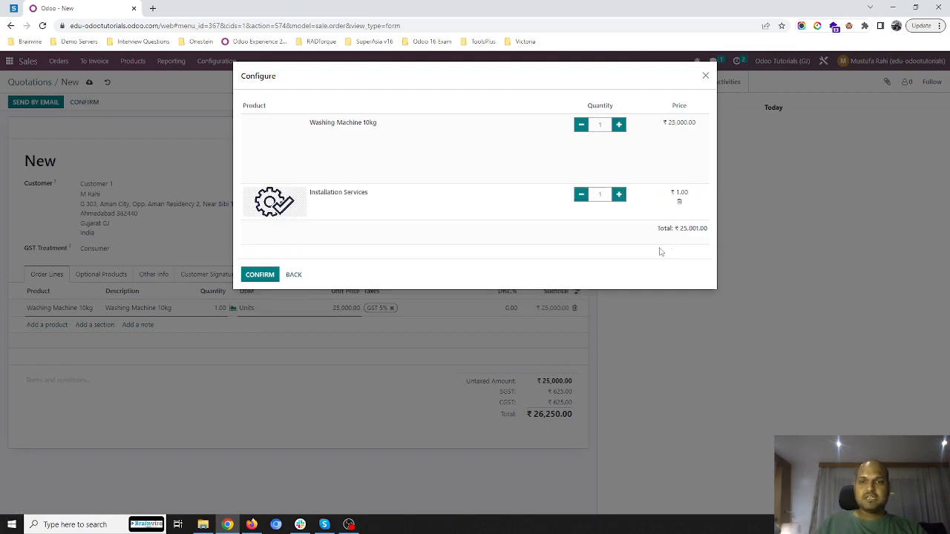
{"action": "left_click", "coordinate": [260, 275]}
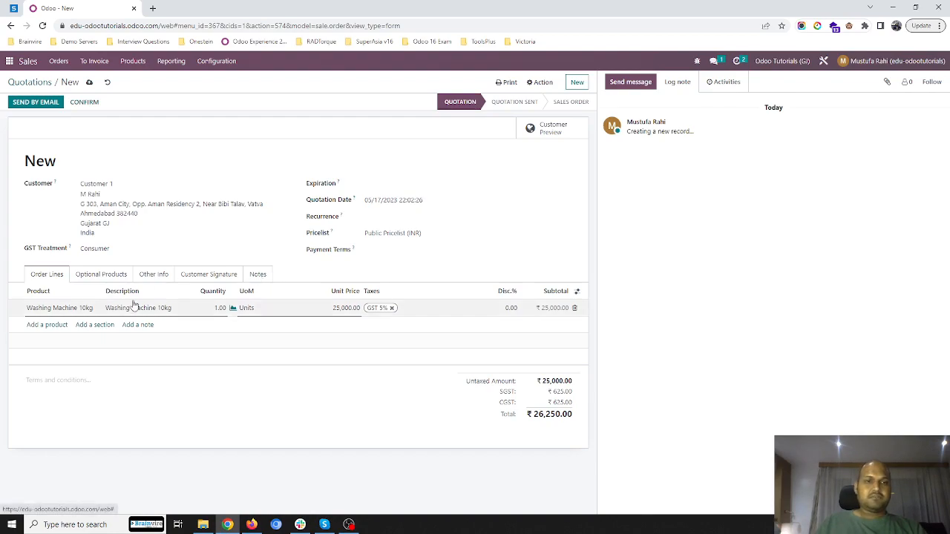
{"action": "left_click", "coordinate": [65, 308]}
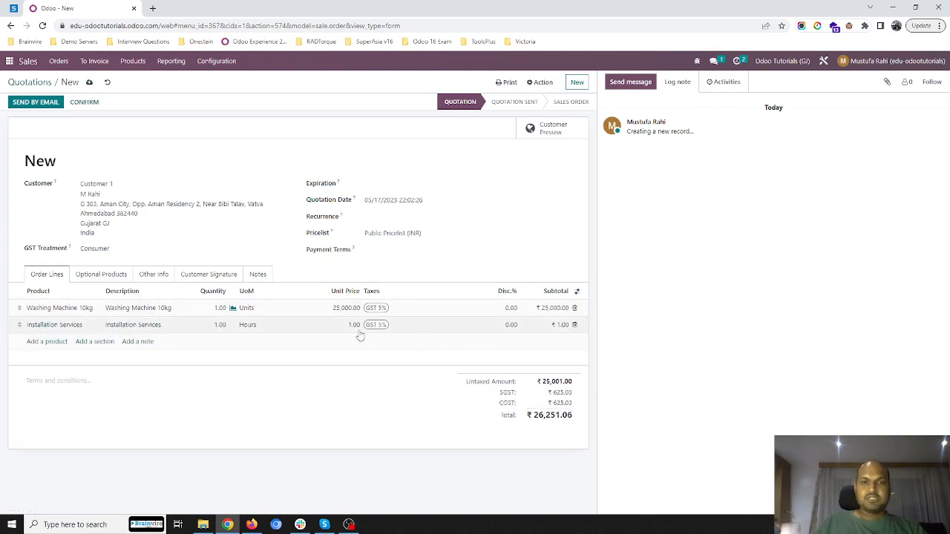
Save the quotation and confirm it as a sales order
{"action": "left_click", "coordinate": [352, 327]}
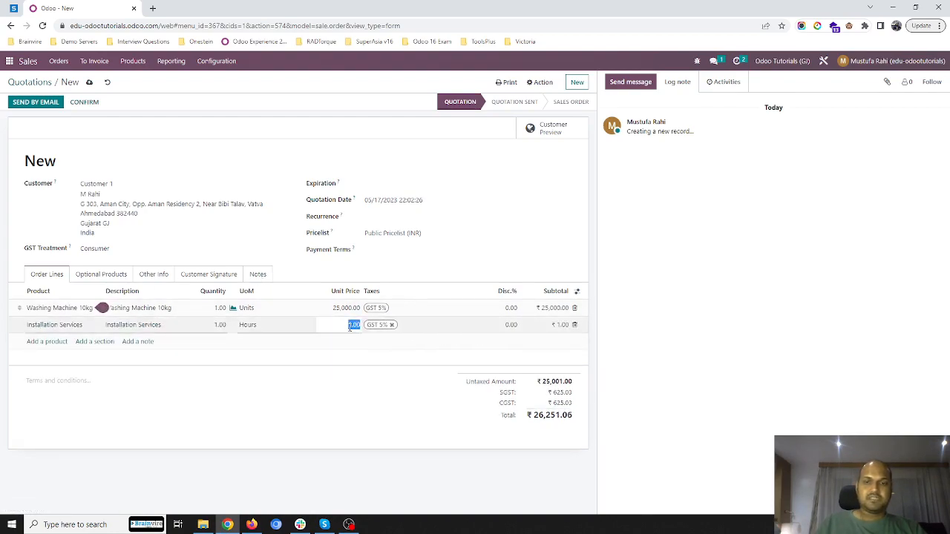
{"action": "left_click", "coordinate": [424, 268]}
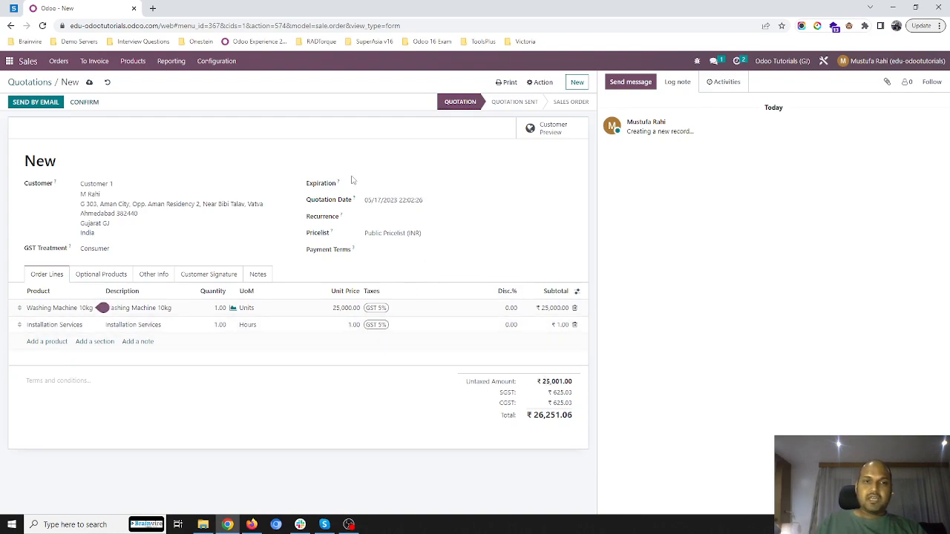
{"action": "left_click", "coordinate": [90, 82]}
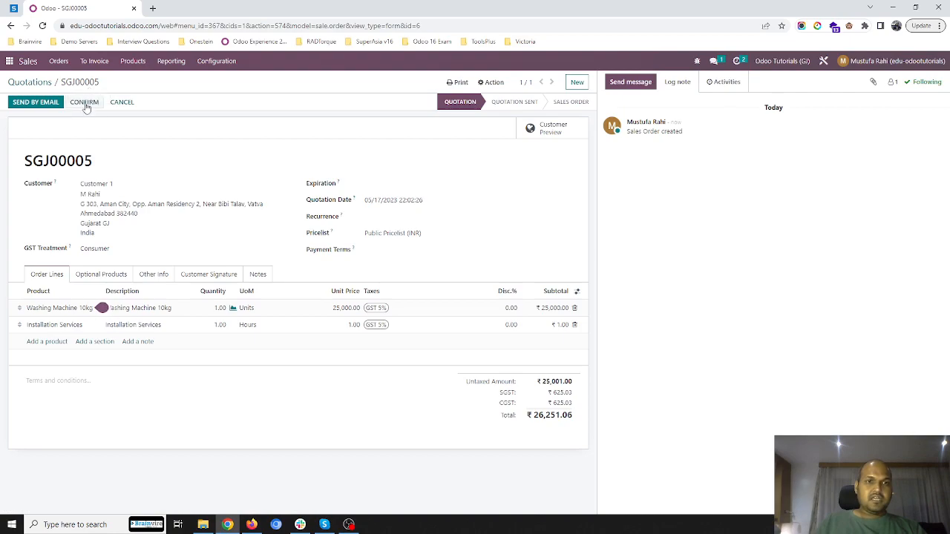
{"action": "left_click", "coordinate": [84, 102]}
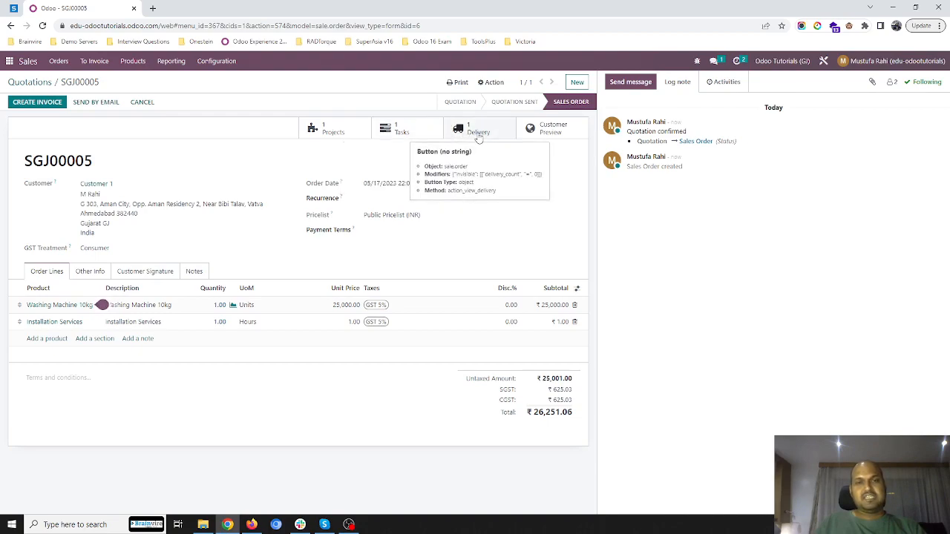
Open the installation task linked to the sales order and review its timesheets and description
{"action": "left_click", "coordinate": [414, 131]}
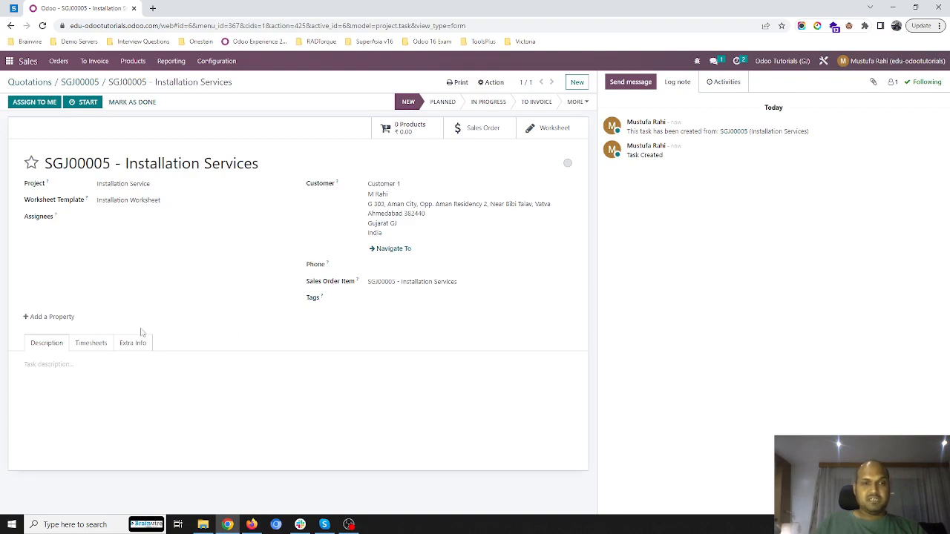
{"action": "left_click", "coordinate": [100, 345]}
{"action": "left_click", "coordinate": [49, 346]}
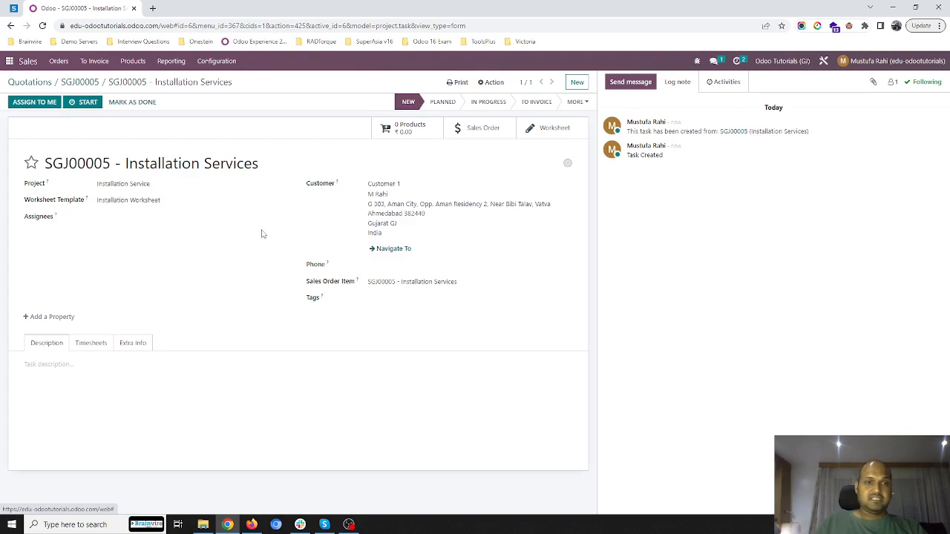
Process the sales order's delivery with the reserved quantity of the washing machine, then return to the order
{"action": "left_click", "coordinate": [79, 83]}
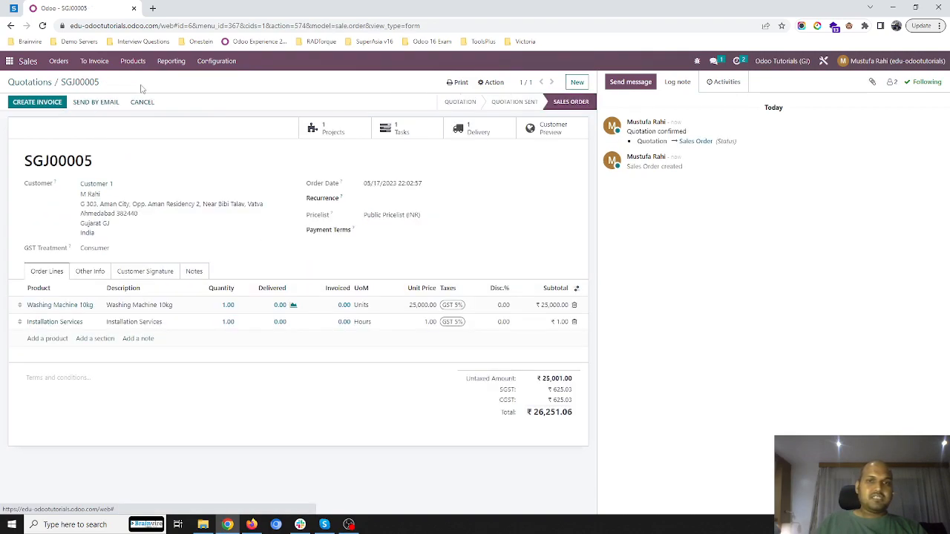
{"action": "left_click", "coordinate": [489, 136]}
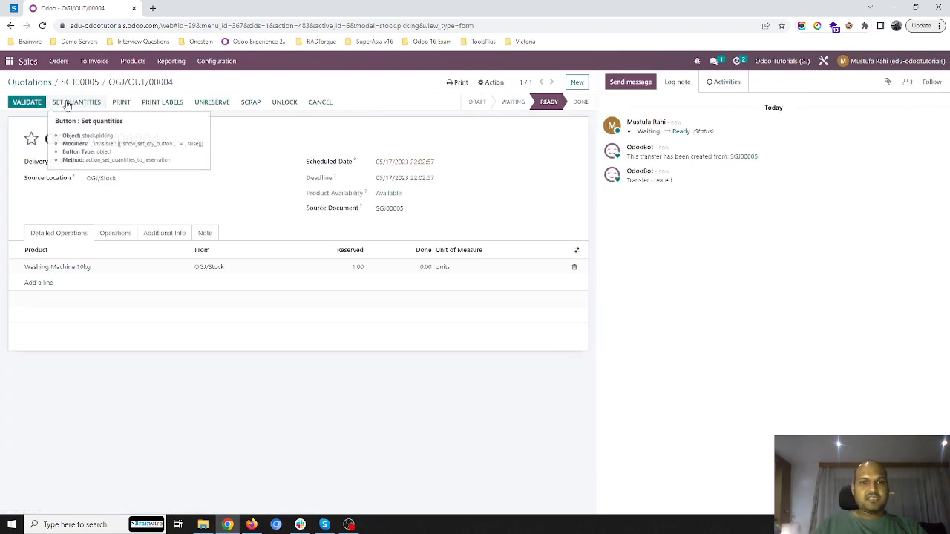
{"action": "left_click", "coordinate": [77, 106]}
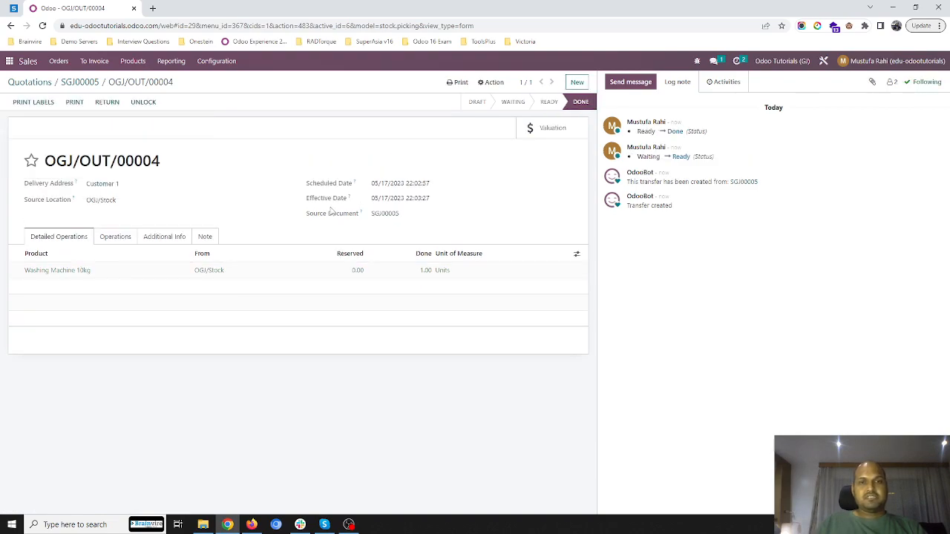
{"action": "left_click", "coordinate": [67, 83]}
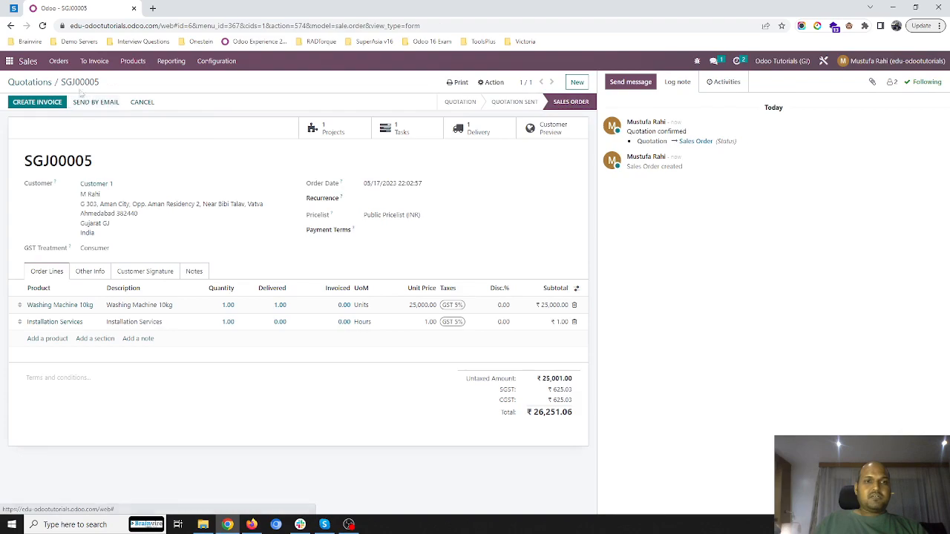
Duplicate the sales order's browser tab and open the Installation Service project in the Project app there
{"action": "right_click", "coordinate": [107, 15]}
{"action": "left_click", "coordinate": [141, 81]}
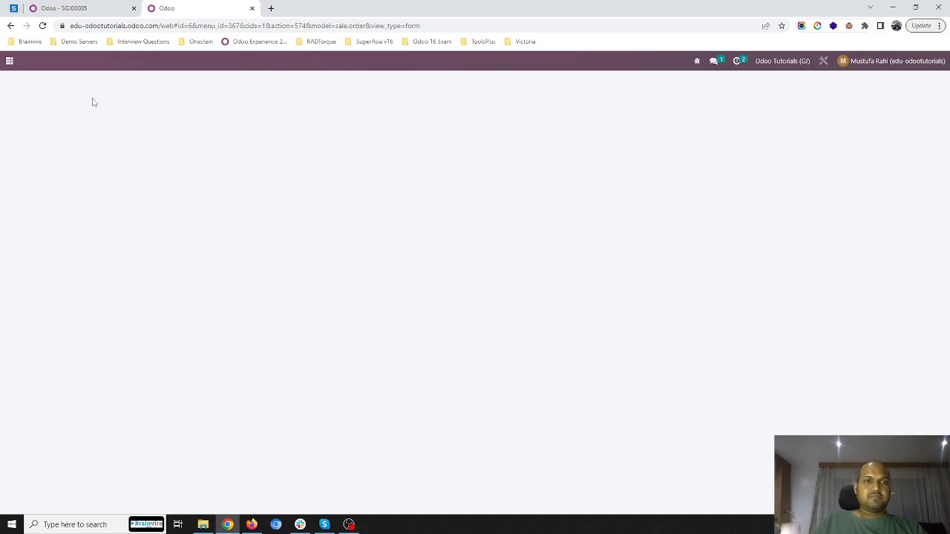
{"action": "left_click", "coordinate": [9, 62]}
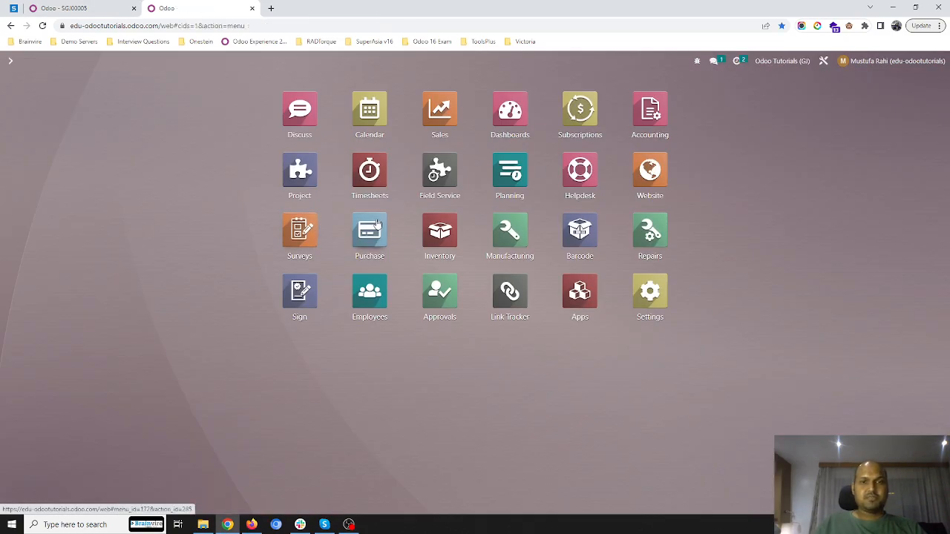
{"action": "left_click", "coordinate": [297, 184]}
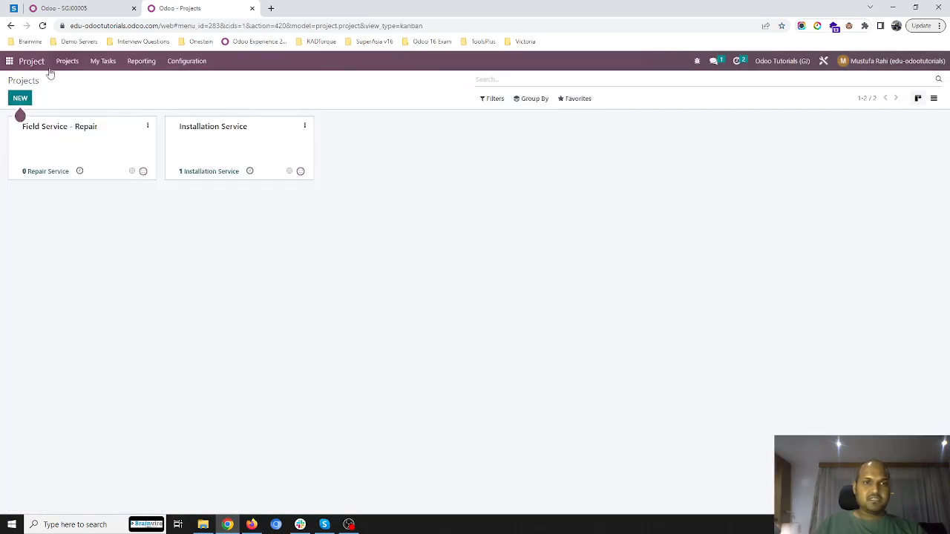
{"action": "left_click", "coordinate": [231, 131]}
Switch to the Field Service app and open the new sales order's Installation Services task from My Tasks
{"action": "left_click", "coordinate": [8, 61]}
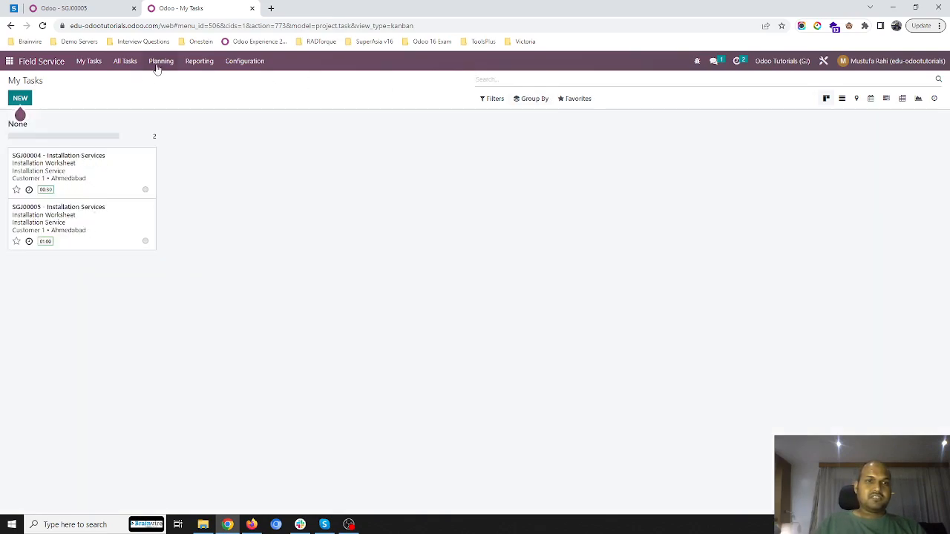
{"action": "left_click", "coordinate": [90, 10]}
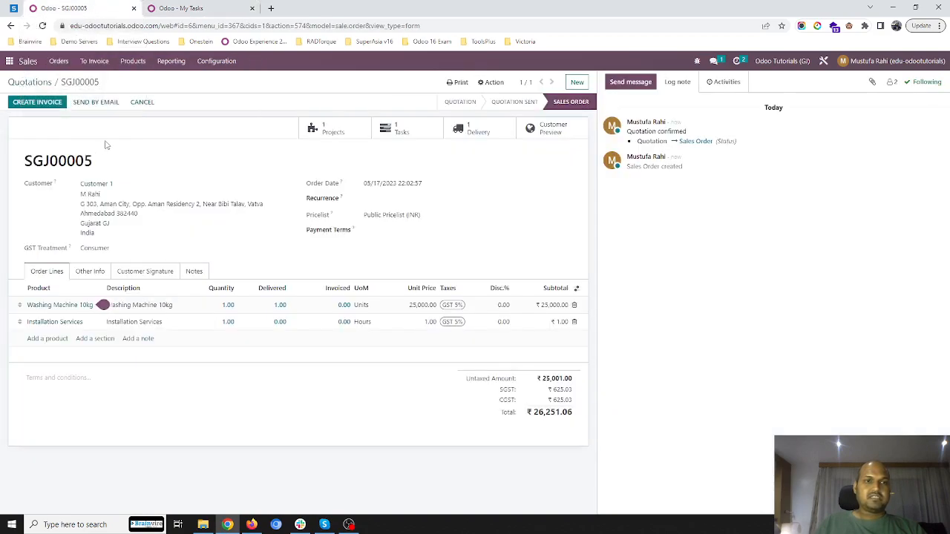
{"action": "left_click", "coordinate": [186, 9]}
{"action": "left_click", "coordinate": [112, 236]}
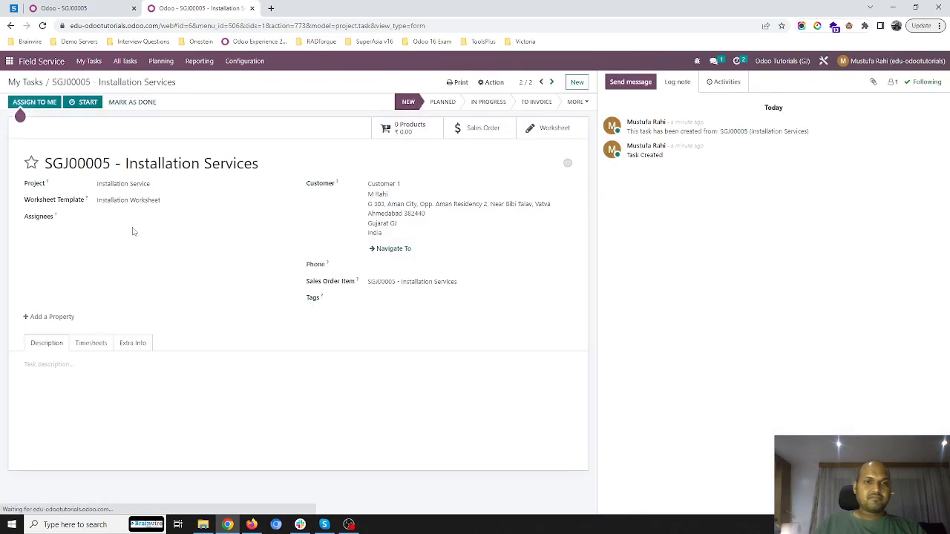
Assign the installation task to the logged-in user, show its timesheets, and move its stage to In Progress
{"action": "left_click", "coordinate": [102, 216]}
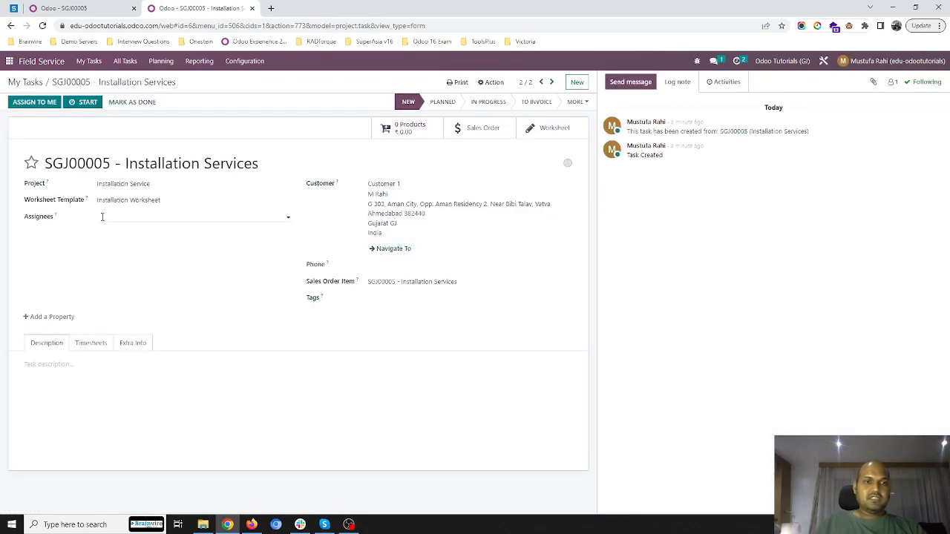
{"action": "left_click", "coordinate": [170, 267]}
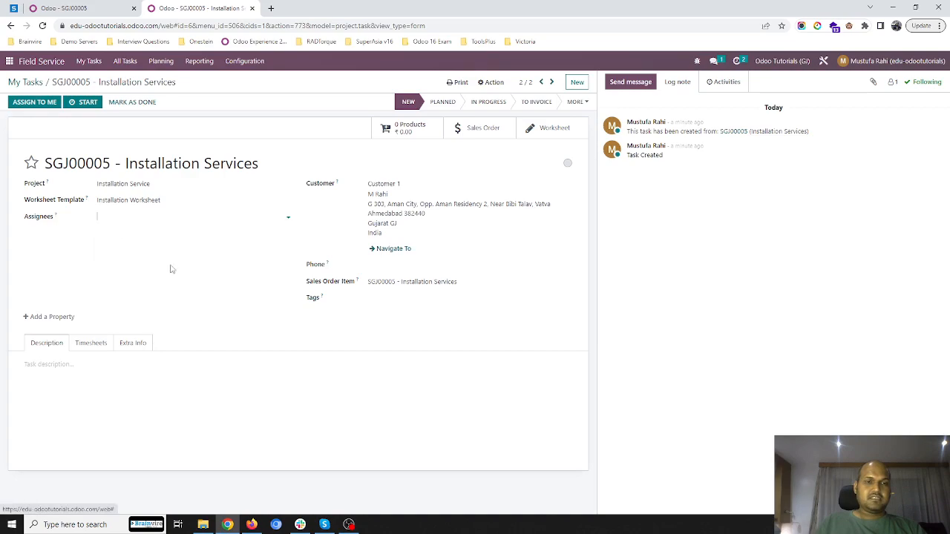
{"action": "left_click", "coordinate": [94, 343]}
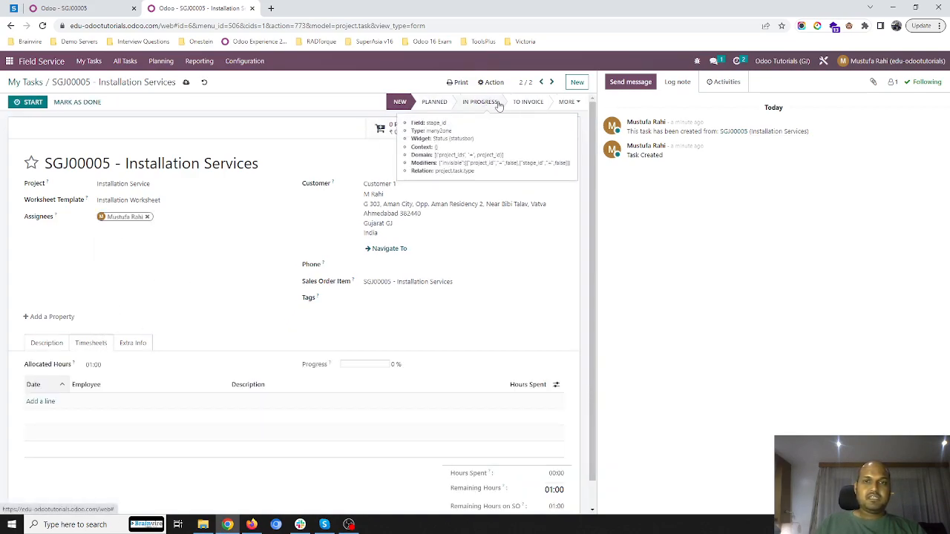
{"action": "left_click", "coordinate": [487, 104]}
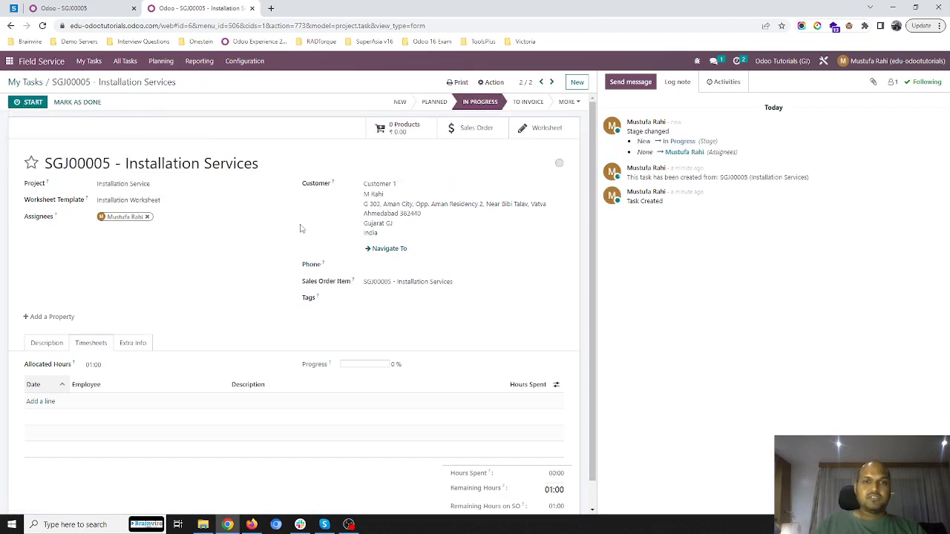
Show My Tasks on the map, locate the new order's installation task, and open it from there
{"action": "left_click", "coordinate": [36, 82]}
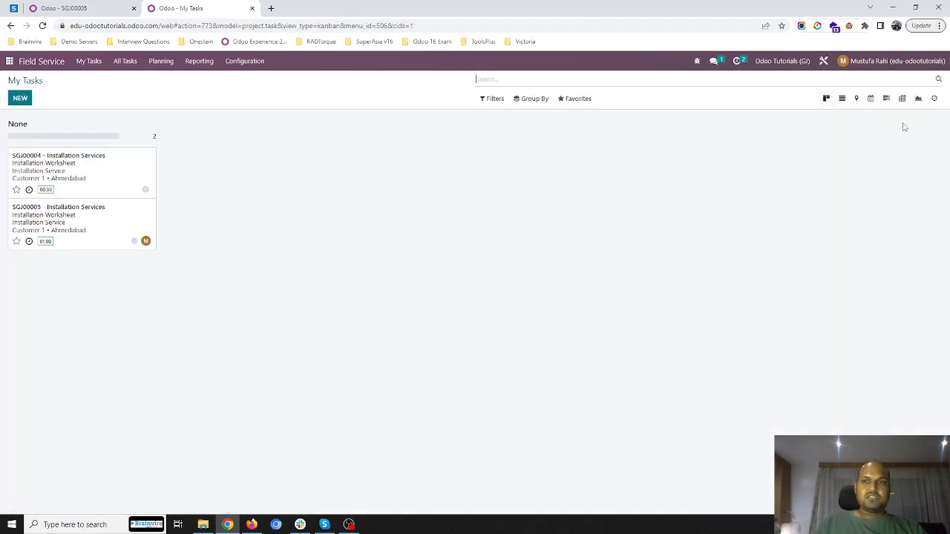
{"action": "left_click", "coordinate": [856, 99]}
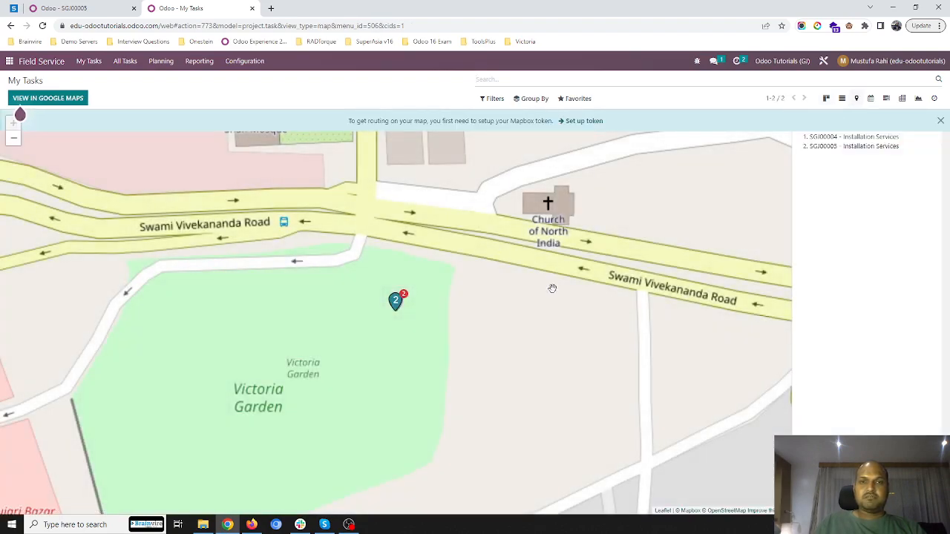
{"action": "left_click", "coordinate": [865, 146]}
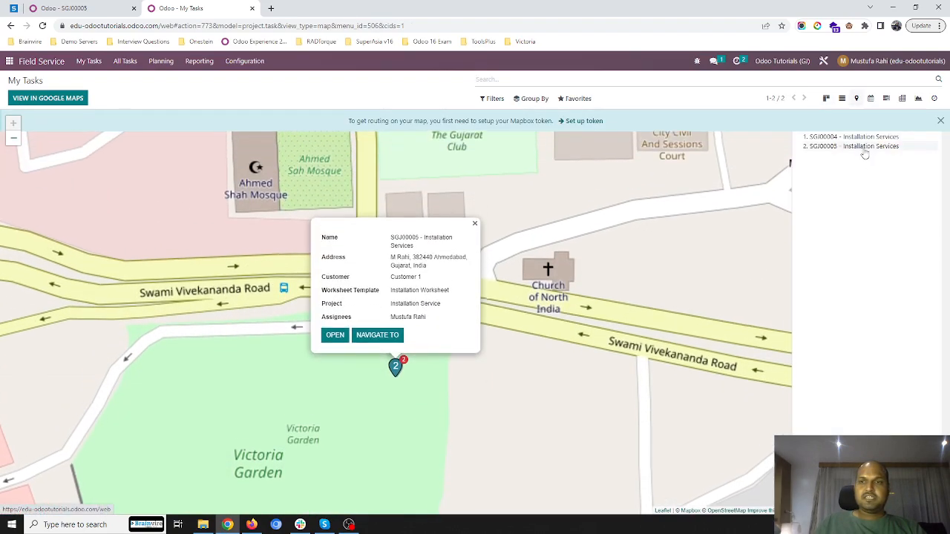
{"action": "left_click", "coordinate": [335, 337]}
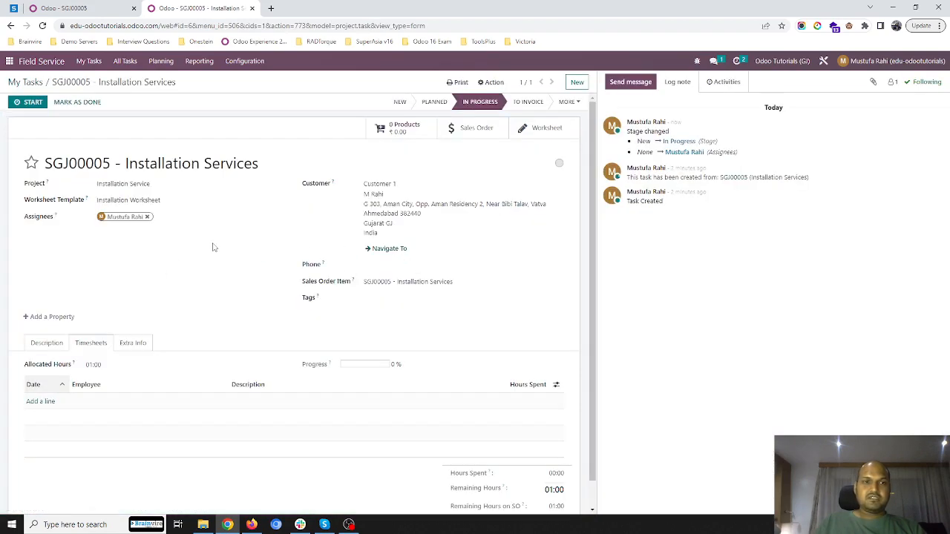
Return to the My Tasks map and open Google Maps directions to the installation tasks' customer location, checking its tab against the map
{"action": "left_click", "coordinate": [28, 83]}
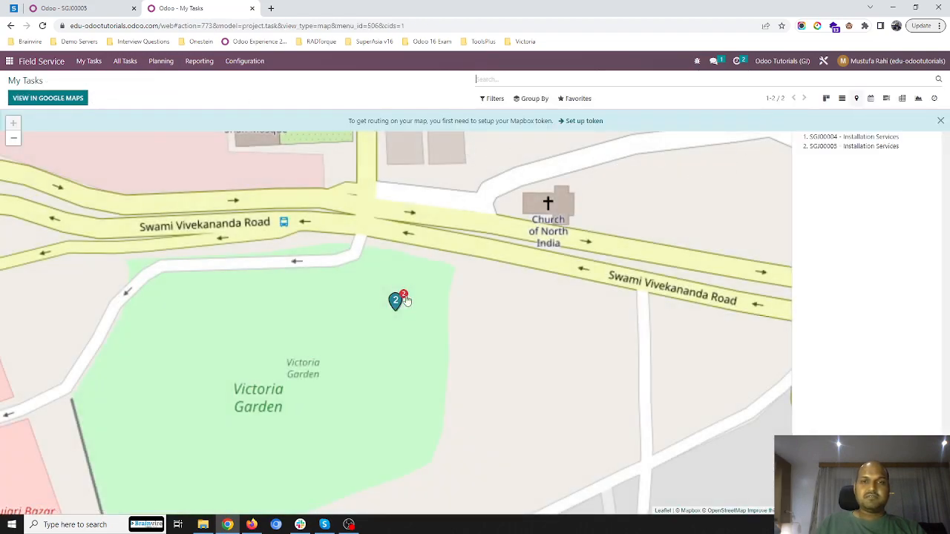
{"action": "left_click", "coordinate": [397, 301]}
{"action": "left_click", "coordinate": [390, 271]}
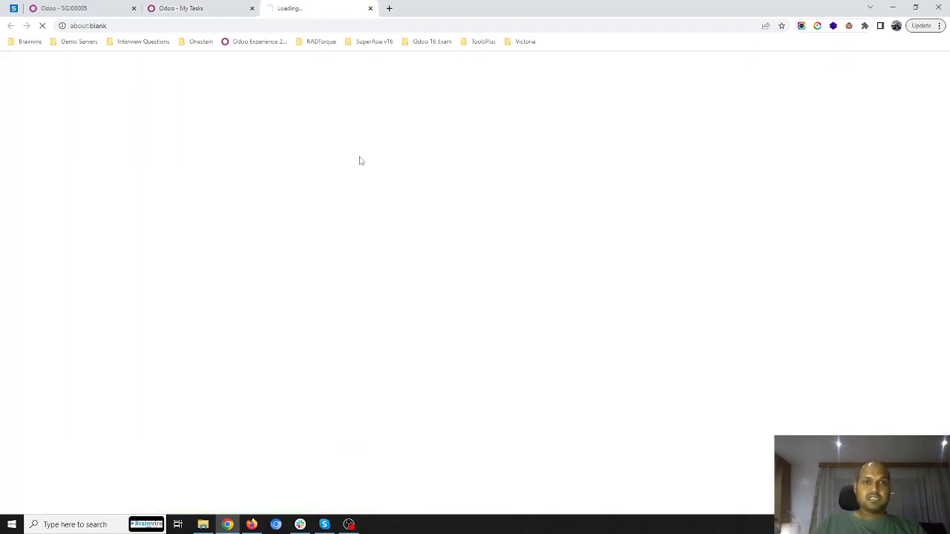
{"action": "left_click", "coordinate": [192, 8]}
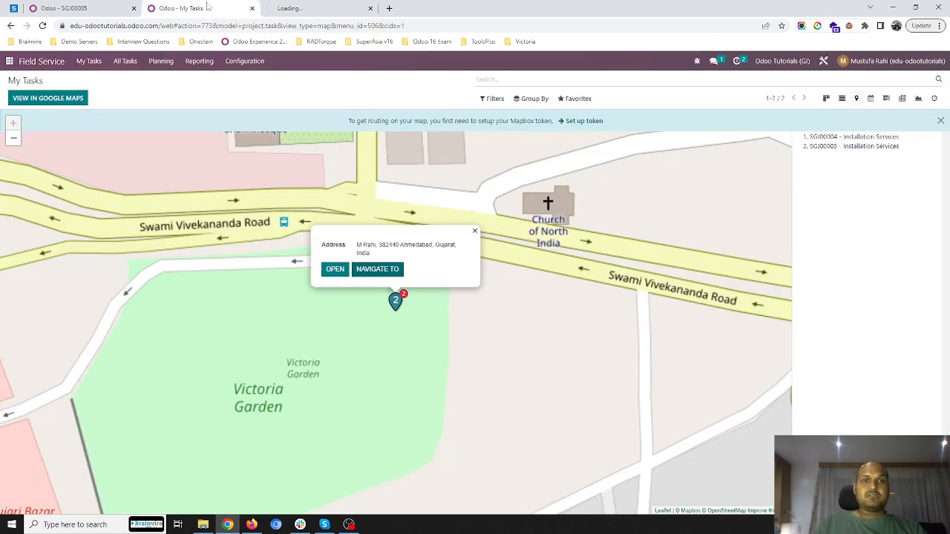
{"action": "left_click", "coordinate": [305, 6]}
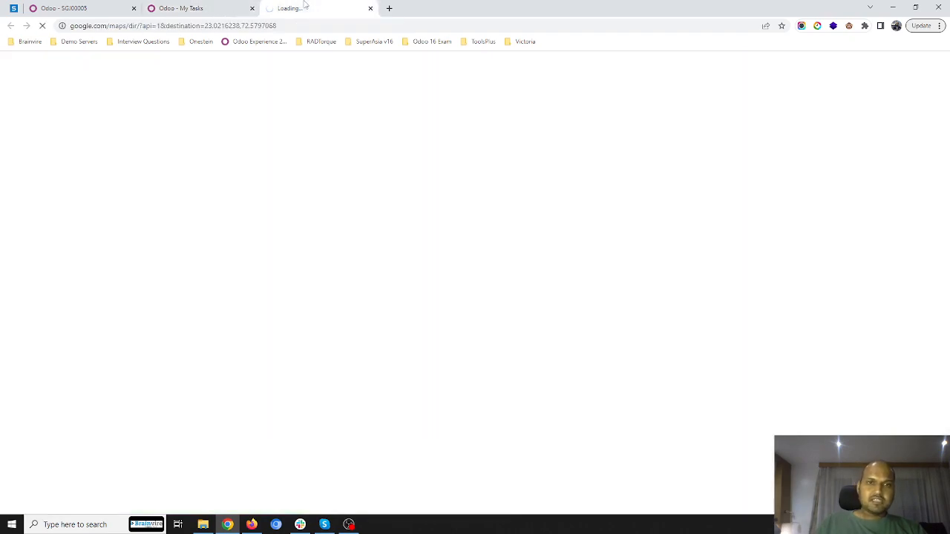
{"action": "left_click", "coordinate": [248, 8]}
{"action": "left_click", "coordinate": [302, 8]}
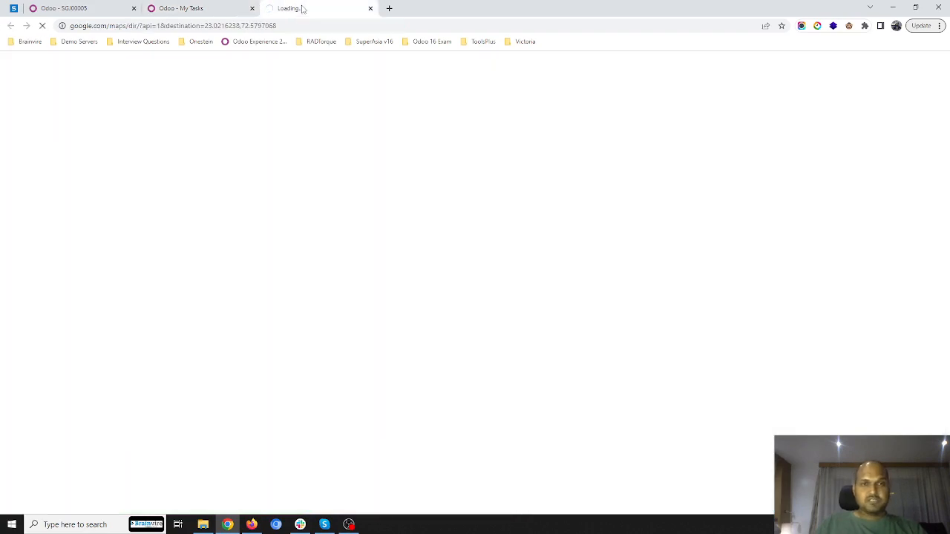
{"action": "left_click", "coordinate": [215, 7]}
{"action": "left_click", "coordinate": [299, 8]}
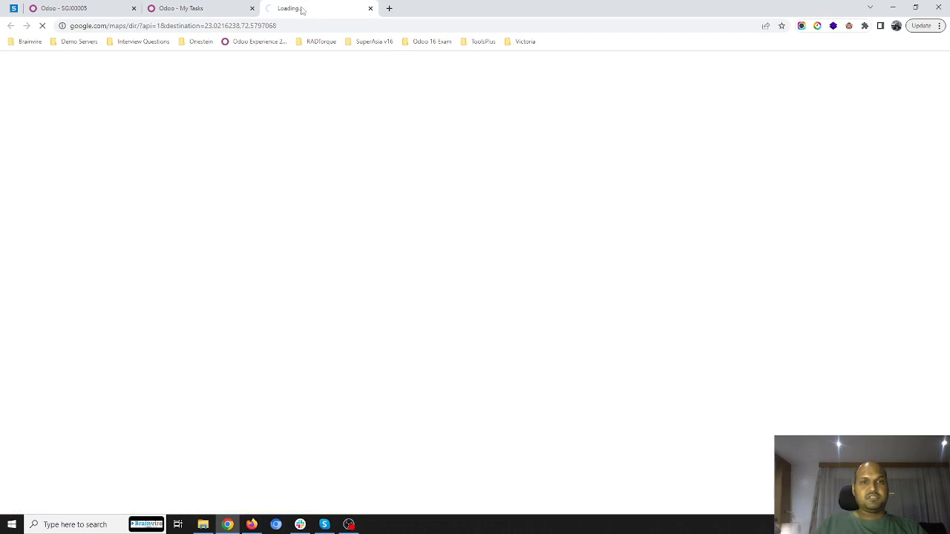
{"action": "left_click", "coordinate": [217, 8]}
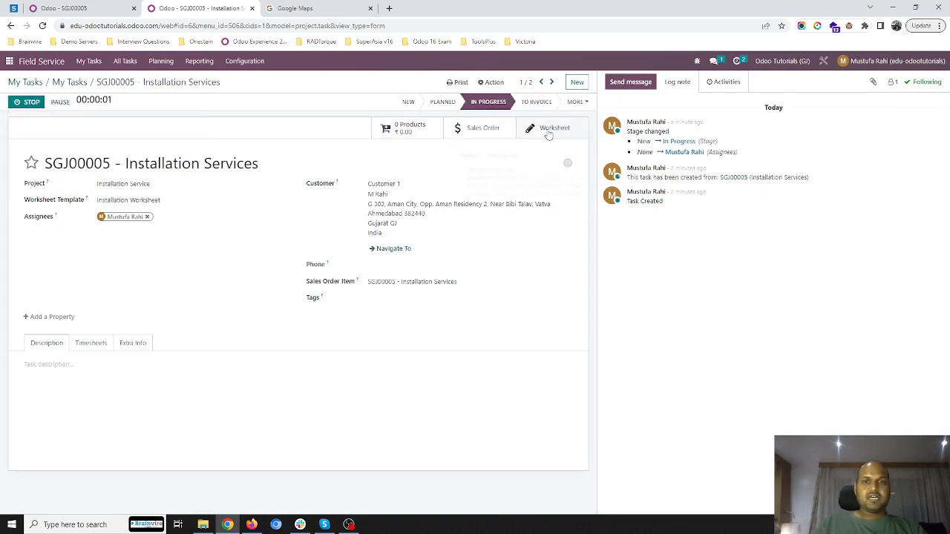
Open the installation task's worksheet and enter the comment "Checked the wall and installed the stand and TV mounted on stand" on two lines
{"action": "left_click", "coordinate": [568, 162]}
{"action": "left_click", "coordinate": [581, 177]}
{"action": "left_click", "coordinate": [565, 132]}
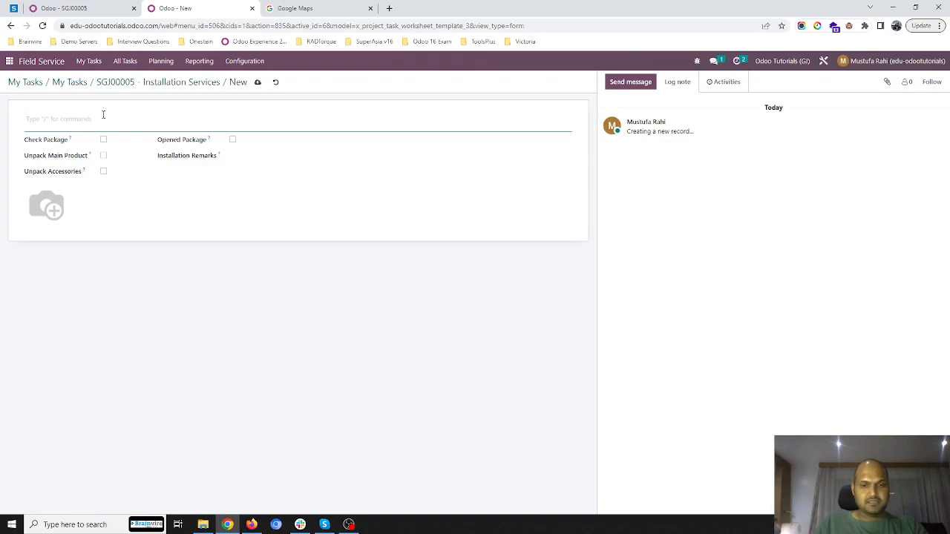
{"action": "type", "text": "Chec"}
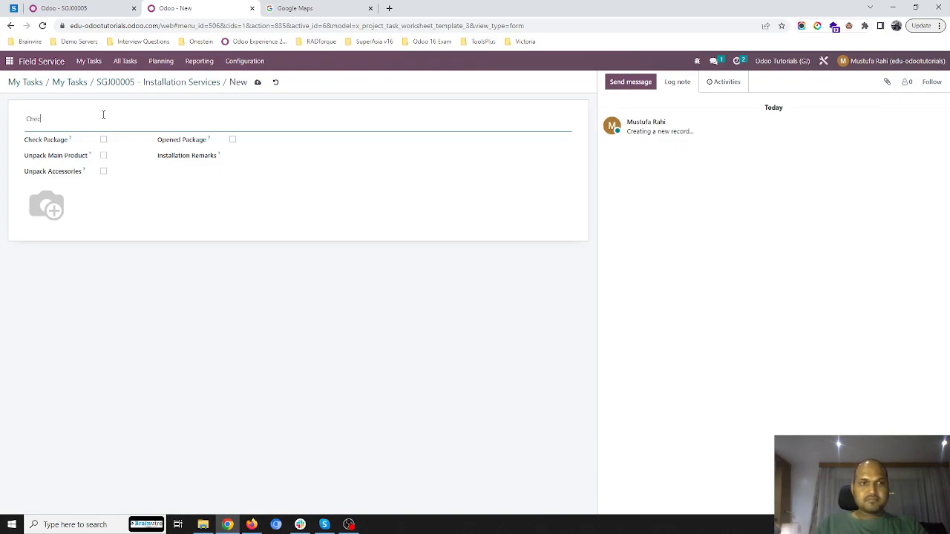
{"action": "type", "text": "ked the wall"}
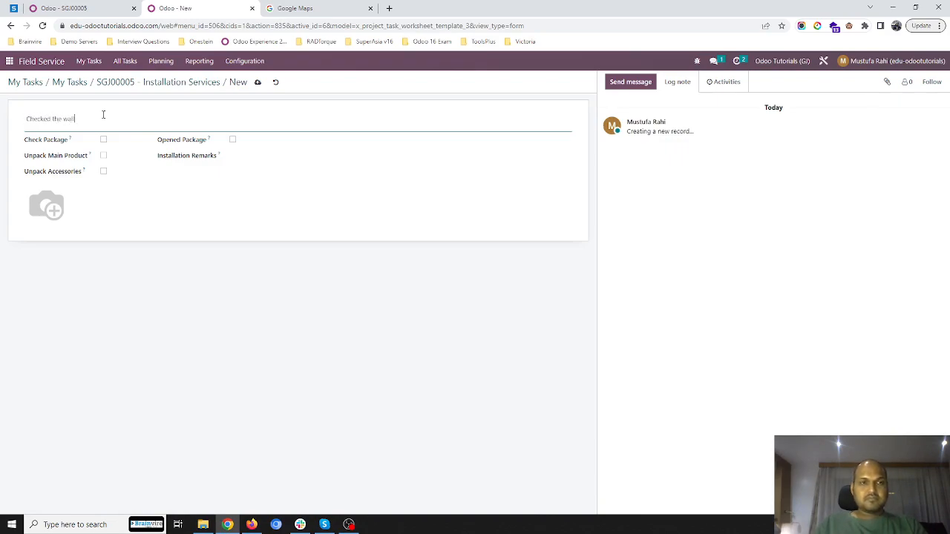
{"action": "key", "text": "Return"}
{"action": "type", "text": "and"}
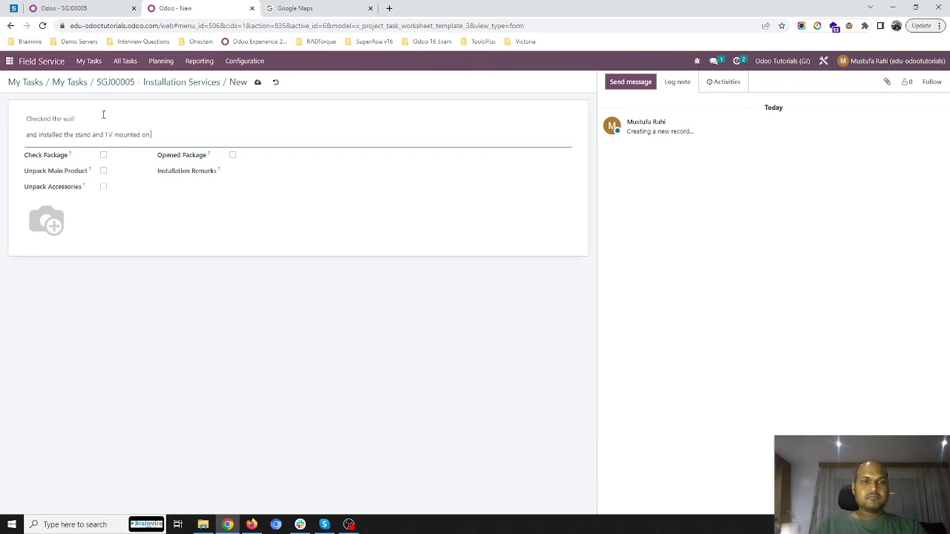
{"action": "type", "text": "nd"}
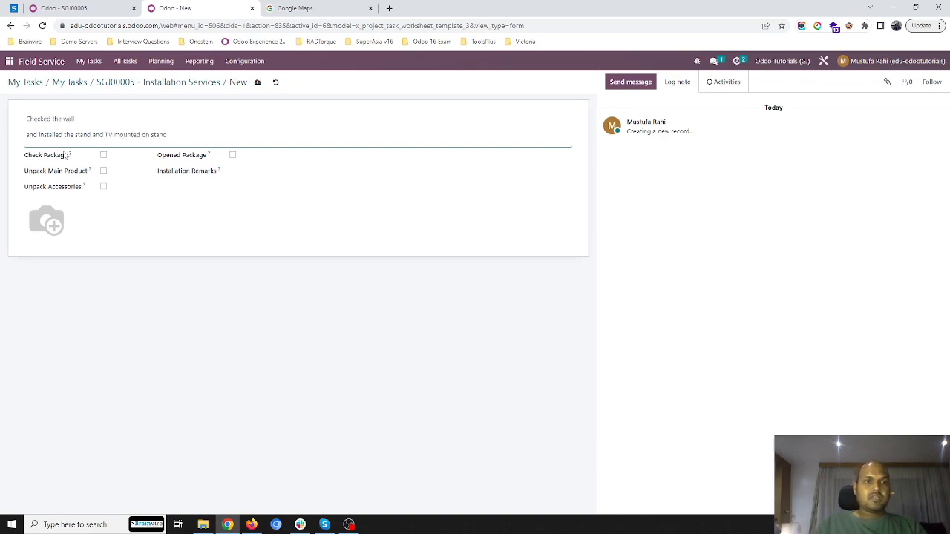
Tick Check Package, Unpack Main Product, Unpack Accessories and Opened Package, and enter the installation remark "TV mounted on wall"
{"action": "left_click", "coordinate": [104, 157]}
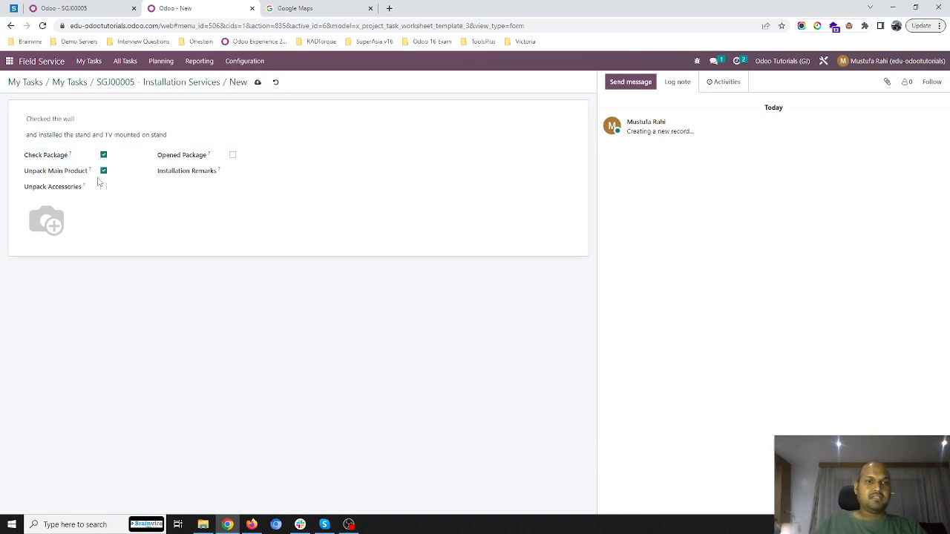
{"action": "left_click", "coordinate": [104, 187]}
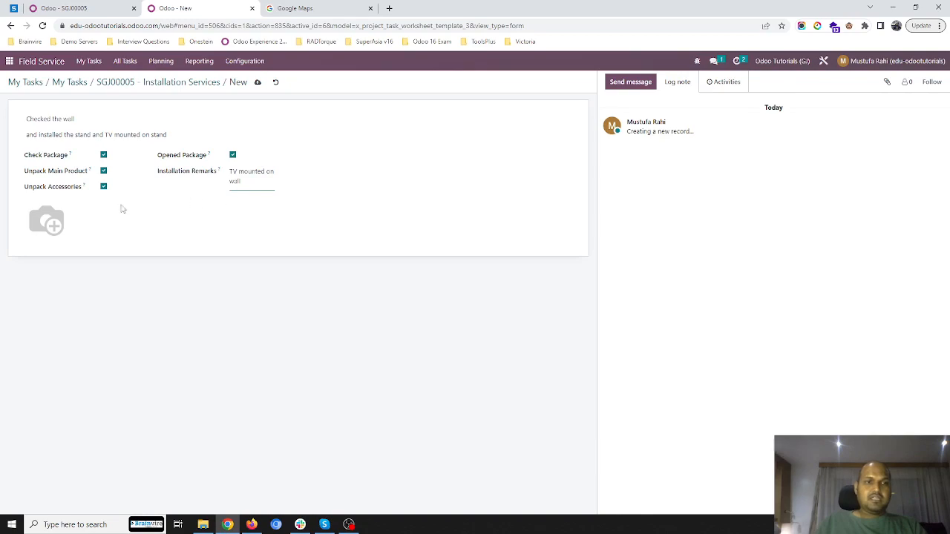
{"action": "left_click", "coordinate": [32, 236]}
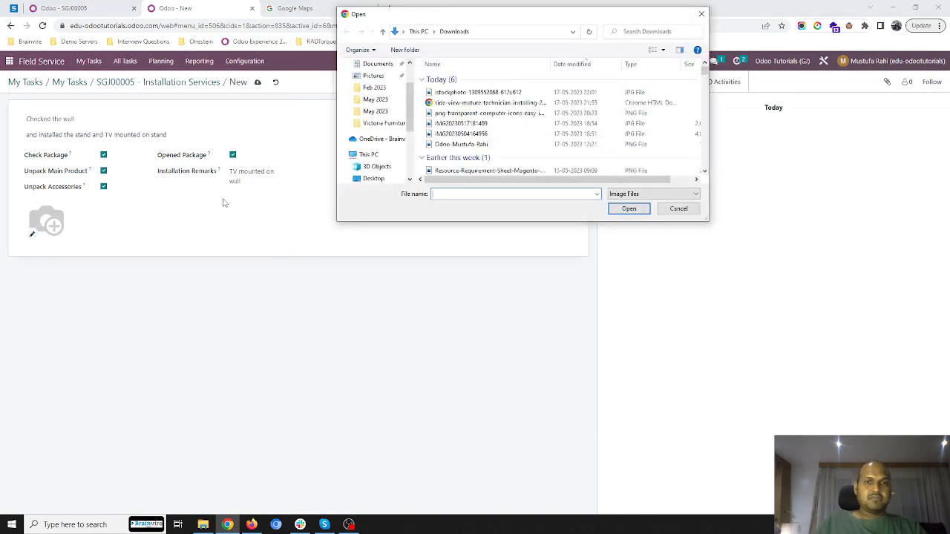
{"action": "double_click", "coordinate": [510, 91]}
{"action": "mouse_move", "coordinate": [52, 226]}
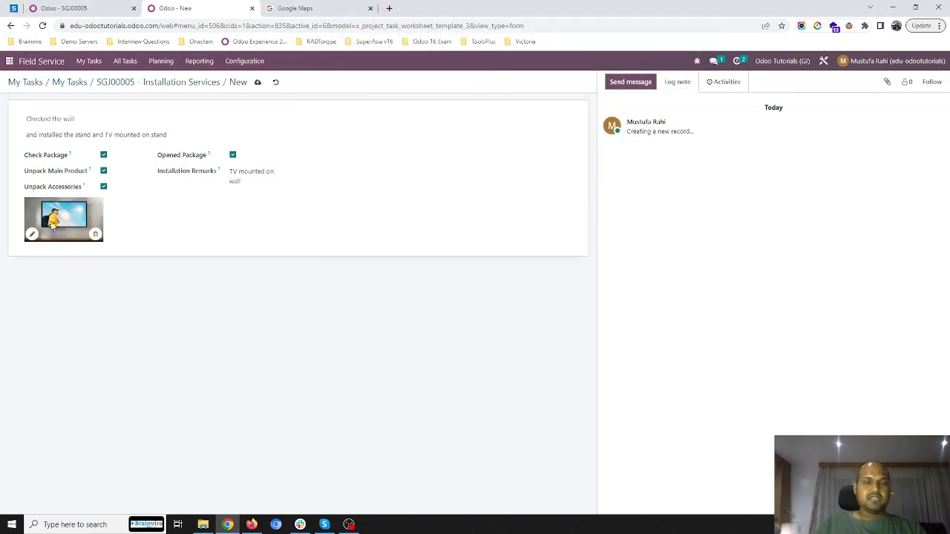
{"action": "left_click", "coordinate": [257, 82]}
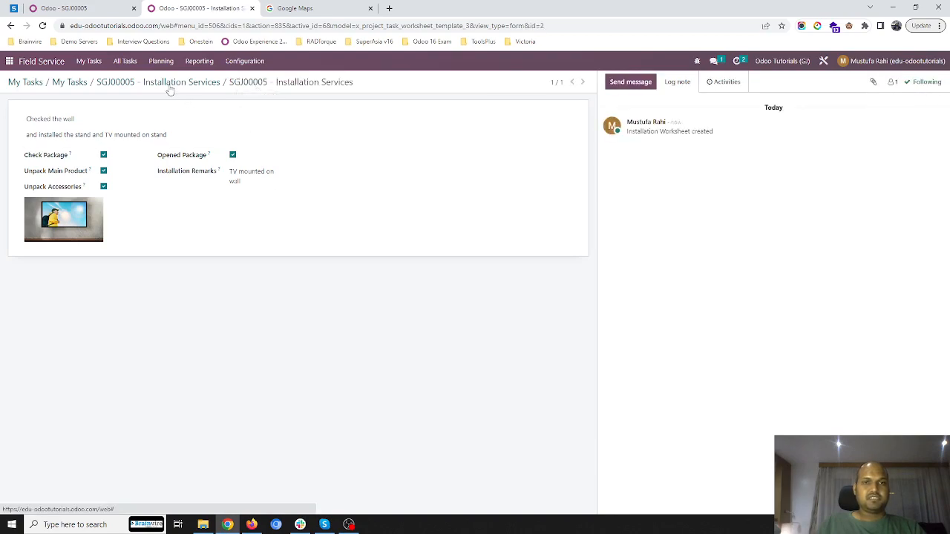
{"action": "left_click", "coordinate": [153, 83]}
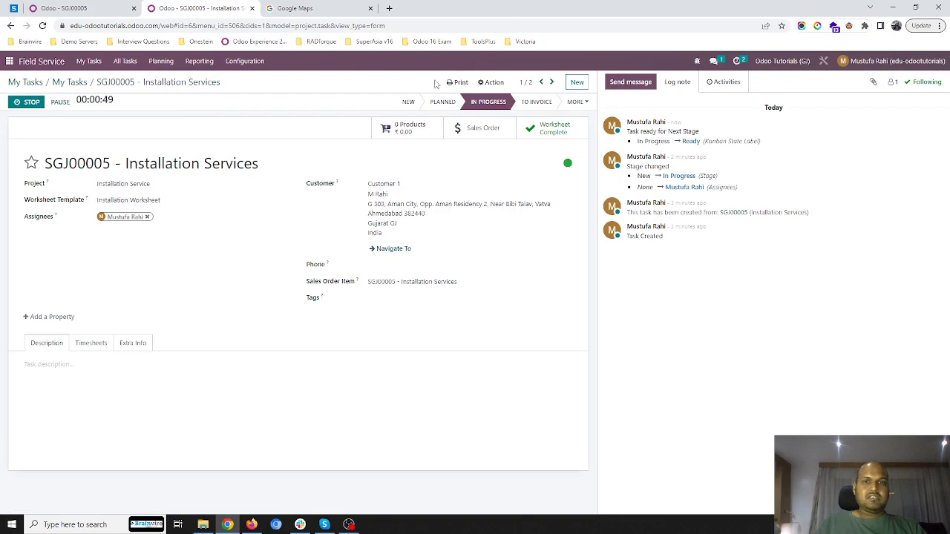
Move the installation task's stage to Done, then stop its timer and save 00:45 as the hours spent
{"action": "left_click", "coordinate": [573, 103]}
{"action": "left_click", "coordinate": [577, 119]}
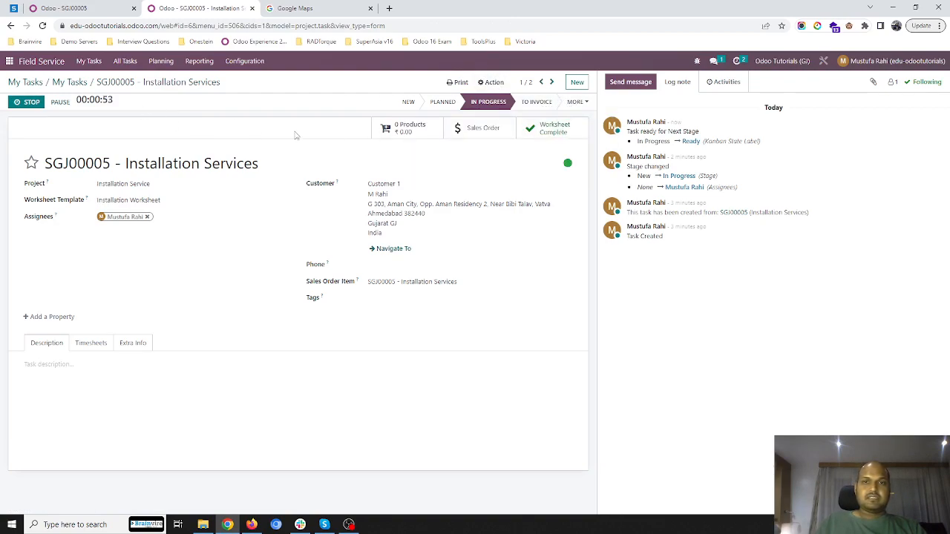
{"action": "left_click", "coordinate": [29, 102]}
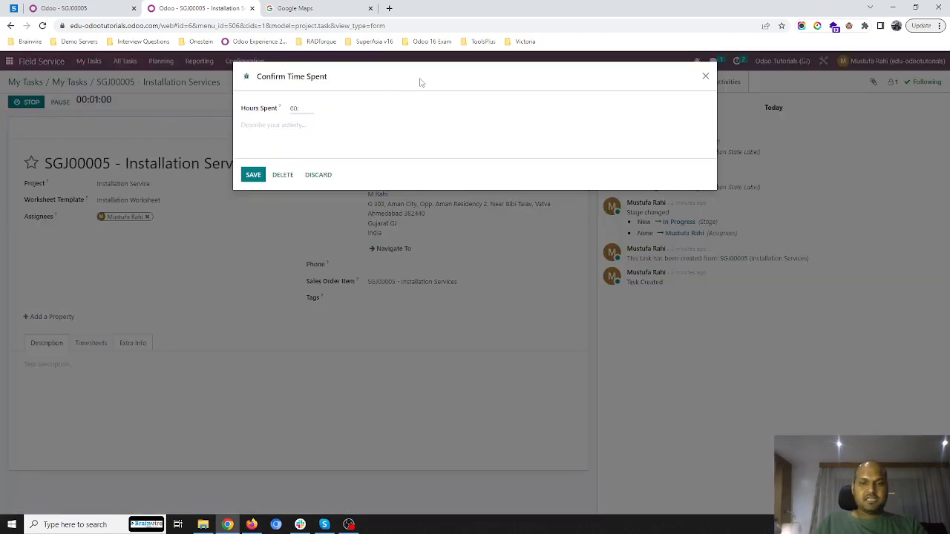
{"action": "left_click", "coordinate": [253, 175]}
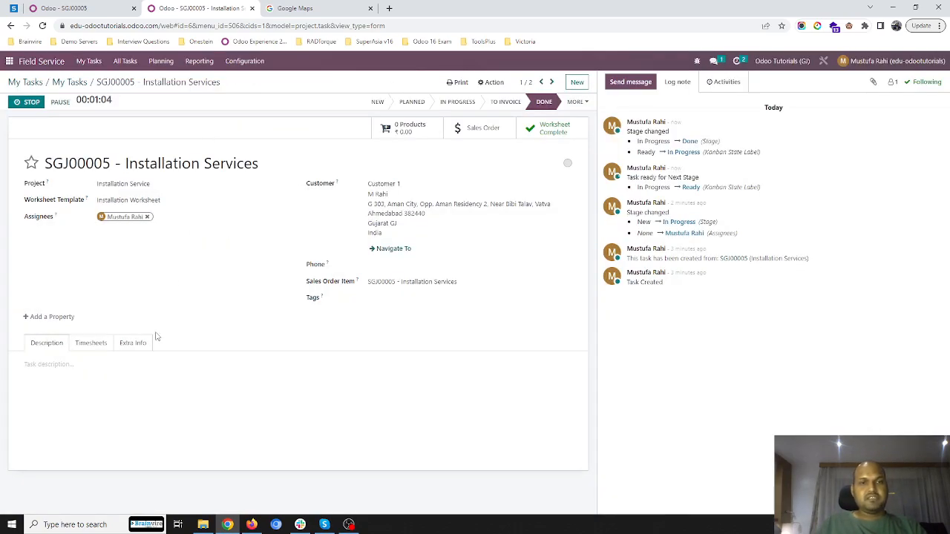
Review the task's timesheets, description and extra info, then mark the task as done
{"action": "left_click", "coordinate": [90, 343]}
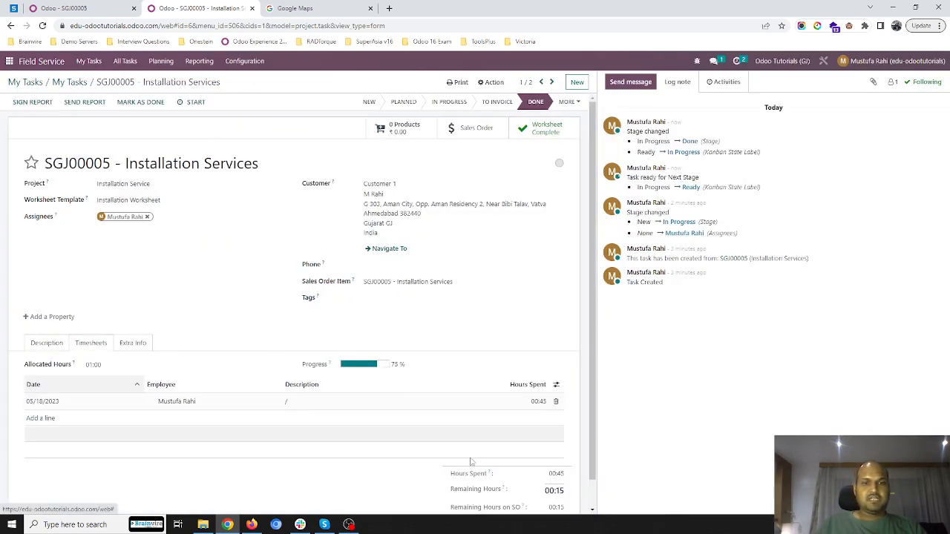
{"action": "left_click", "coordinate": [44, 347]}
{"action": "left_click", "coordinate": [134, 346]}
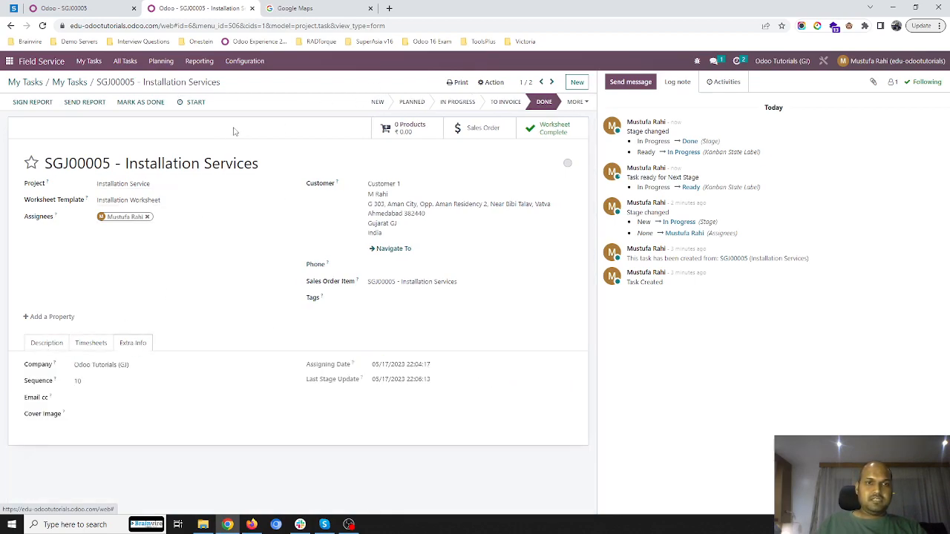
{"action": "left_click", "coordinate": [139, 104]}
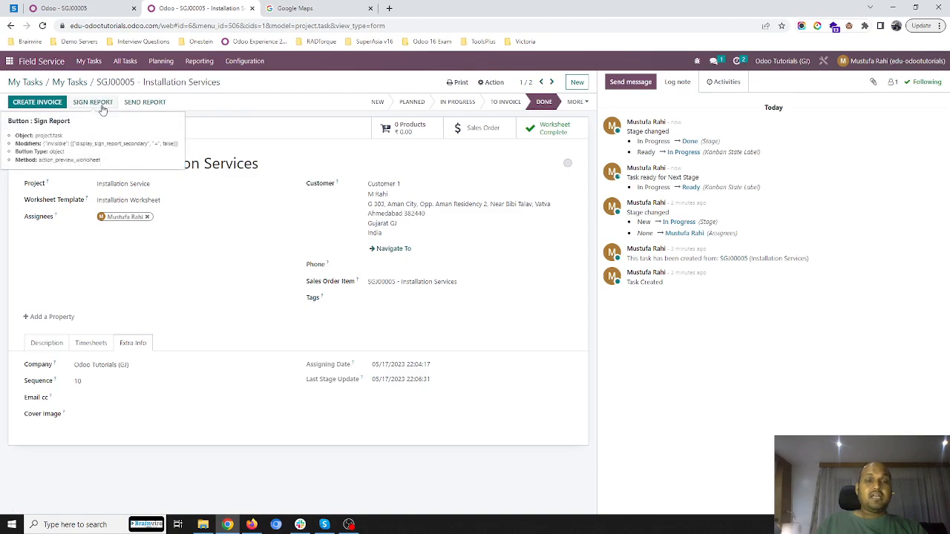
Open the task report for signing and examine its time and material, timesheet and worksheet sections
{"action": "left_click", "coordinate": [93, 103]}
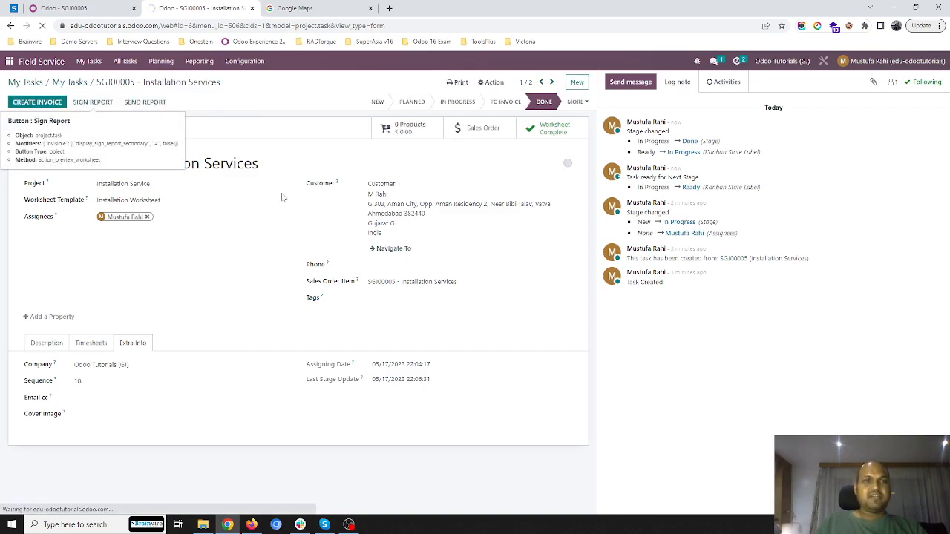
{"action": "scroll", "coordinate": [503, 303], "scroll_direction": "down", "scroll_amount": 4}
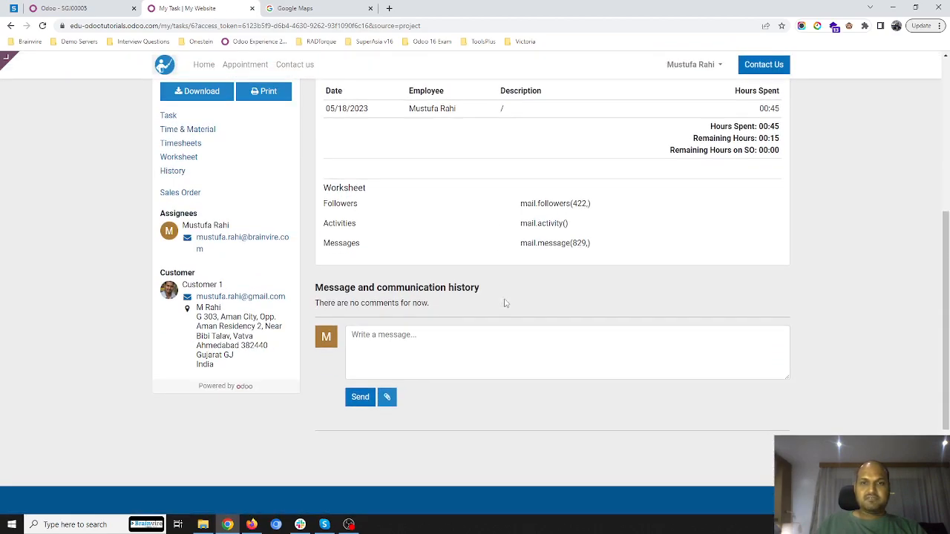
{"action": "scroll", "coordinate": [504, 303], "scroll_direction": "up", "scroll_amount": 2}
{"action": "scroll", "coordinate": [453, 272], "scroll_direction": "up", "scroll_amount": 3}
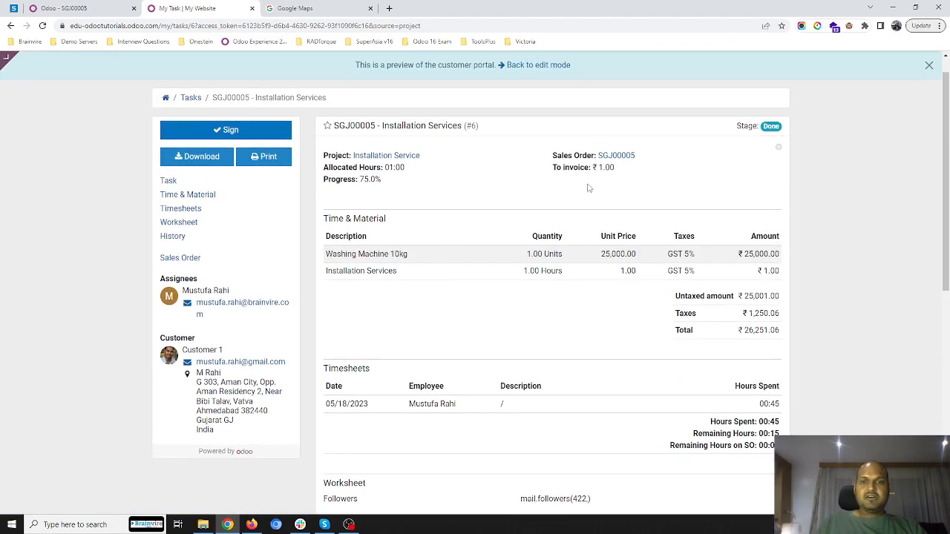
{"action": "scroll", "coordinate": [475, 202], "scroll_direction": "up", "scroll_amount": 1}
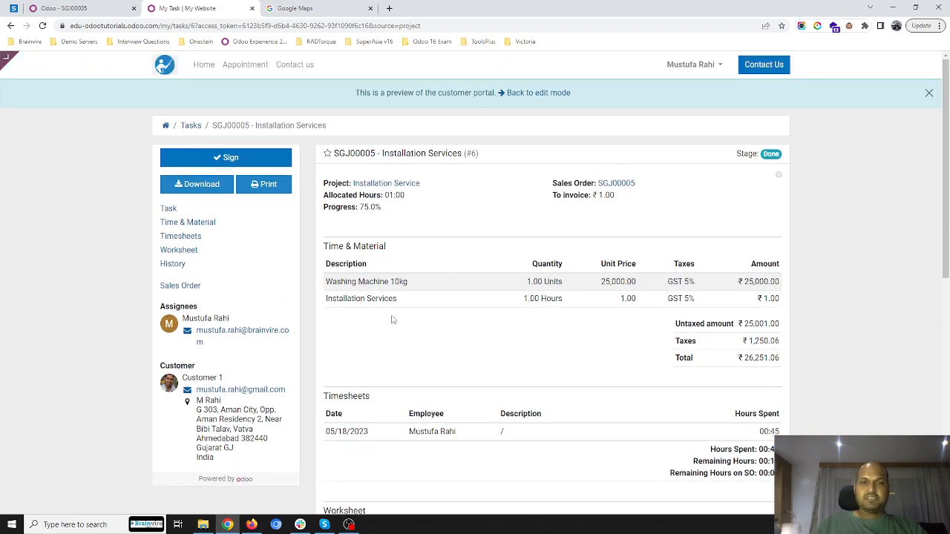
{"action": "scroll", "coordinate": [460, 323], "scroll_direction": "down", "scroll_amount": 4}
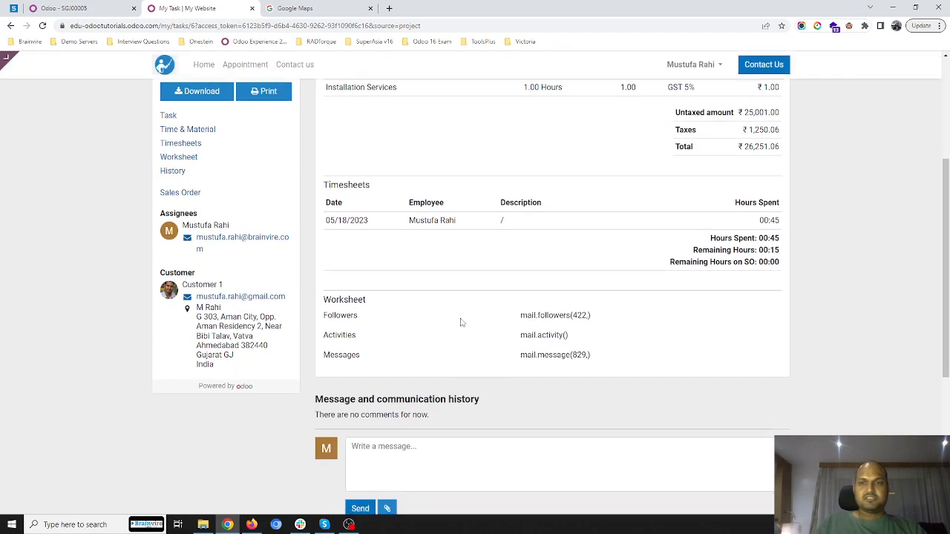
{"action": "scroll", "coordinate": [467, 316], "scroll_direction": "up", "scroll_amount": 4}
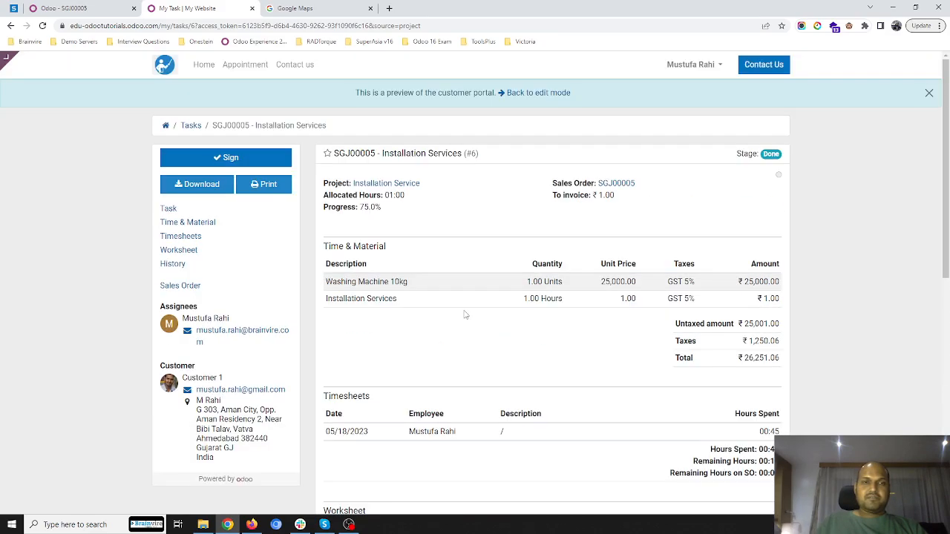
Sign the installation task report as Customer 1 with a hand-drawn signature
{"action": "left_click", "coordinate": [246, 159]}
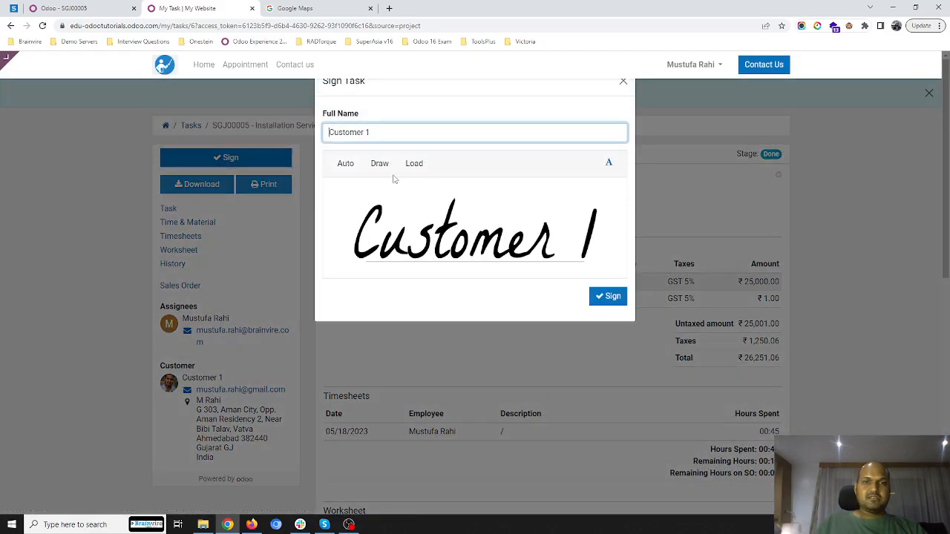
{"action": "left_click", "coordinate": [380, 164]}
{"action": "mouse_move", "coordinate": [417, 197]}
{"action": "left_mouse_down"}
{"action": "mouse_move", "coordinate": [460, 223]}
{"action": "mouse_move", "coordinate": [520, 212]}
{"action": "left_mouse_up"}
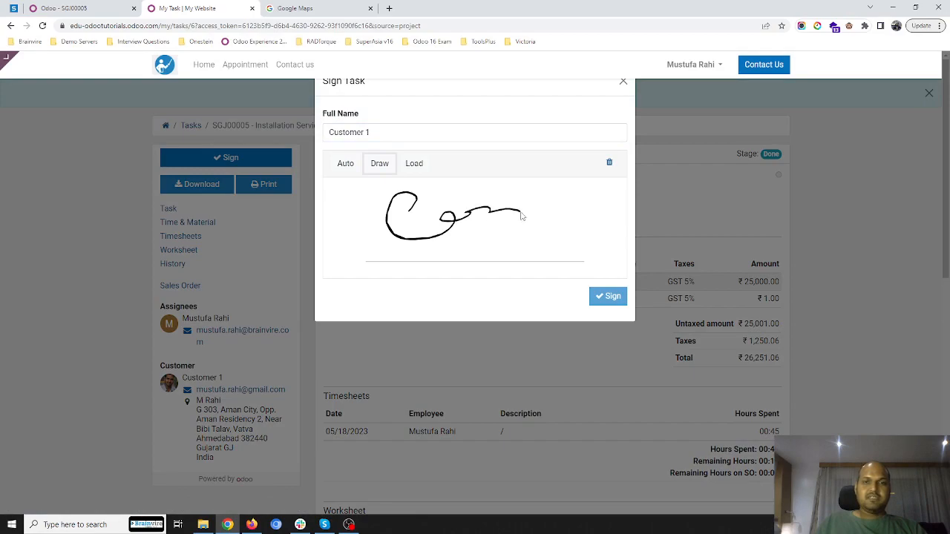
{"action": "left_click", "coordinate": [608, 296]}
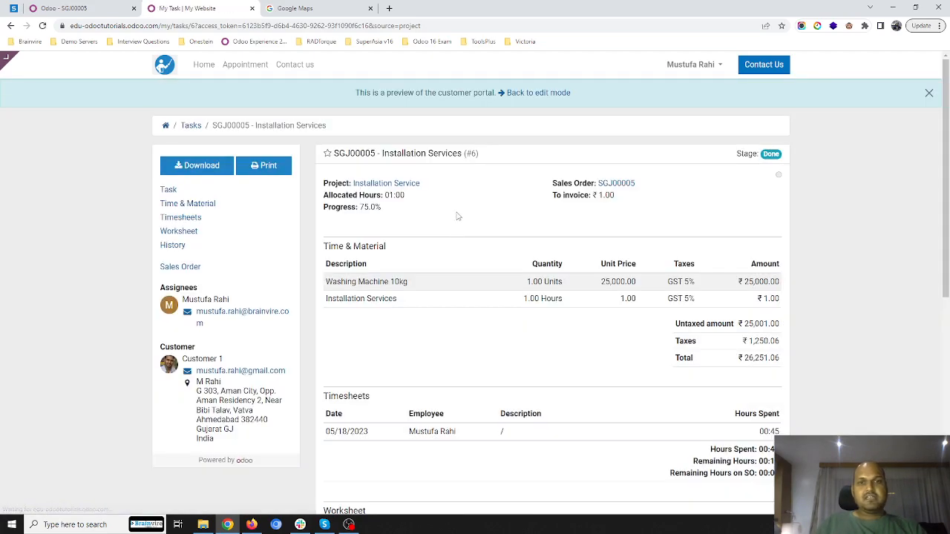
Return to the installation task's edit mode and email its signed report with the worksheet PDF to Customer 1
{"action": "left_click", "coordinate": [538, 93]}
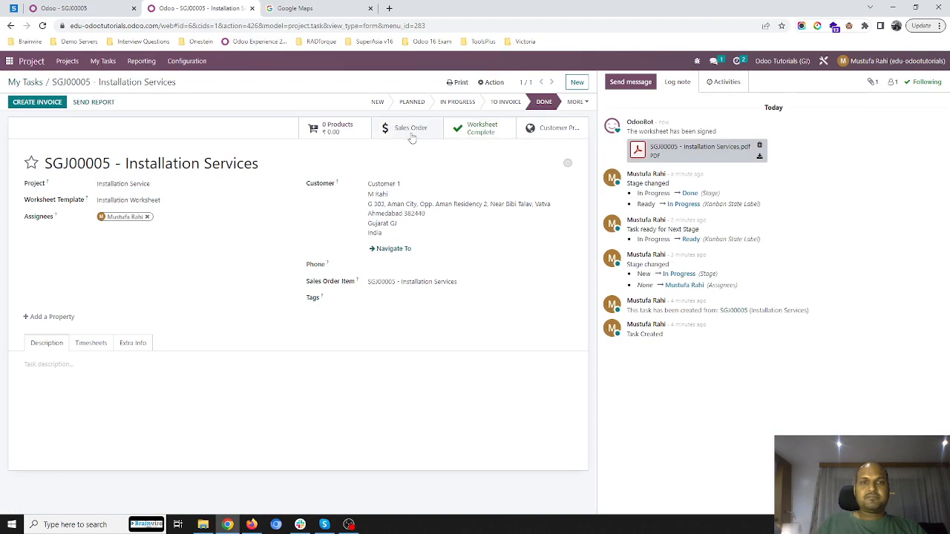
{"action": "left_click", "coordinate": [98, 104]}
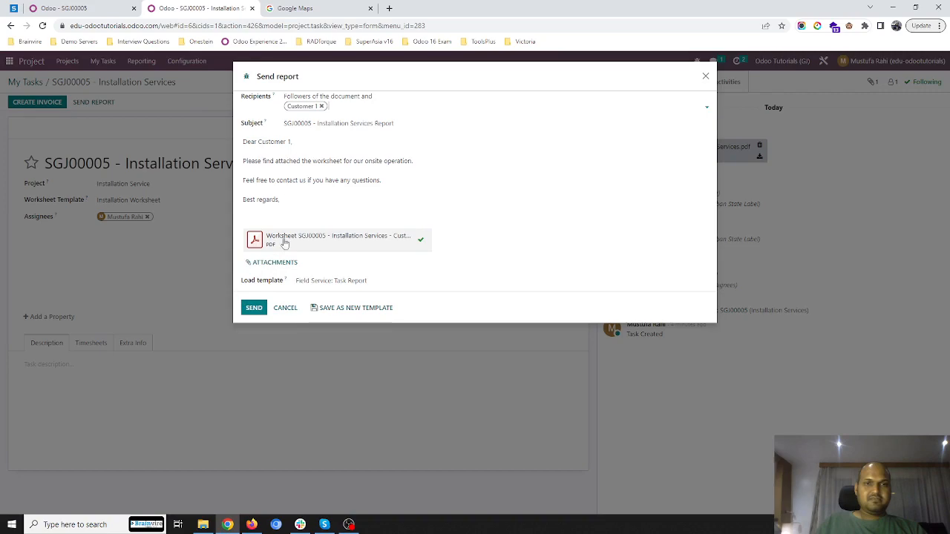
{"action": "left_click", "coordinate": [254, 307]}
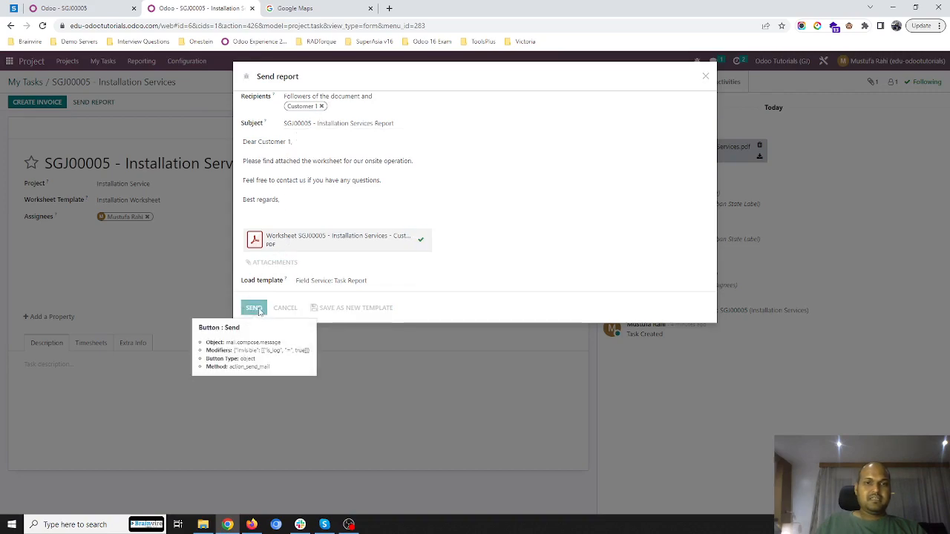
Switch to Gmail, open the new Installation Services Report email and examine its attached worksheet PDF, including the signature
{"action": "left_click", "coordinate": [252, 525]}
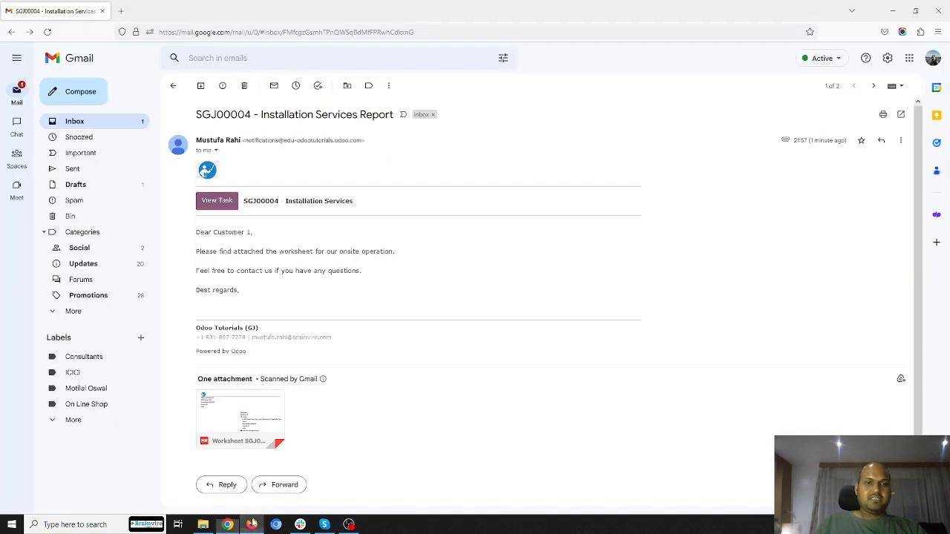
{"action": "left_click", "coordinate": [175, 87]}
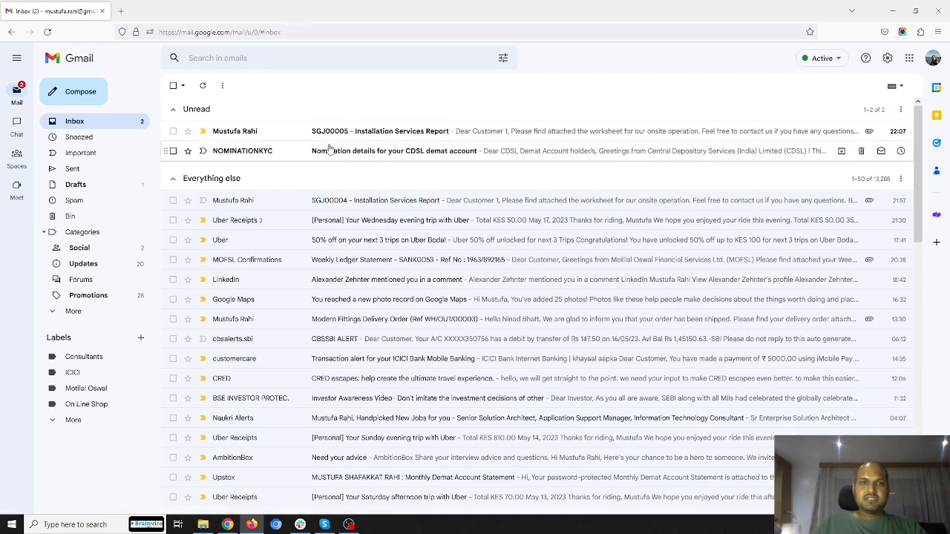
{"action": "left_click", "coordinate": [335, 135]}
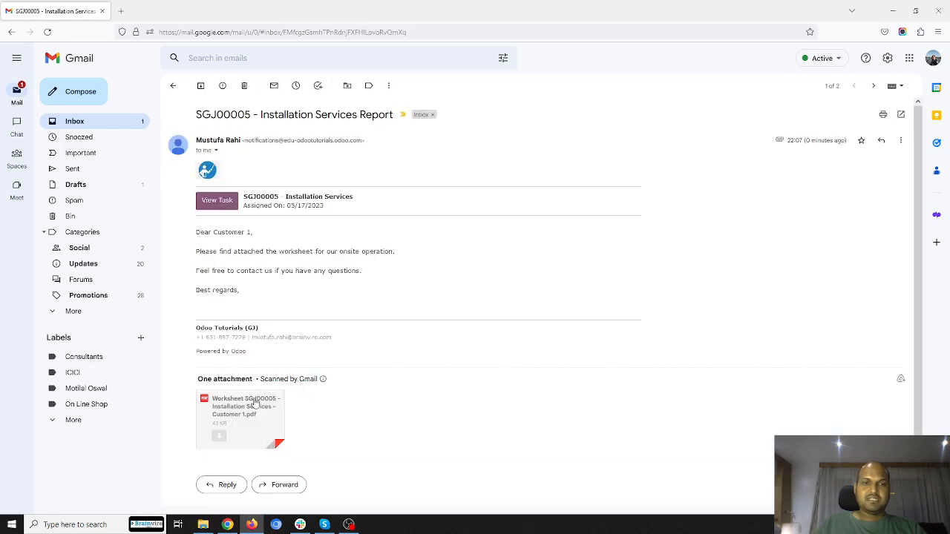
{"action": "left_click", "coordinate": [238, 417]}
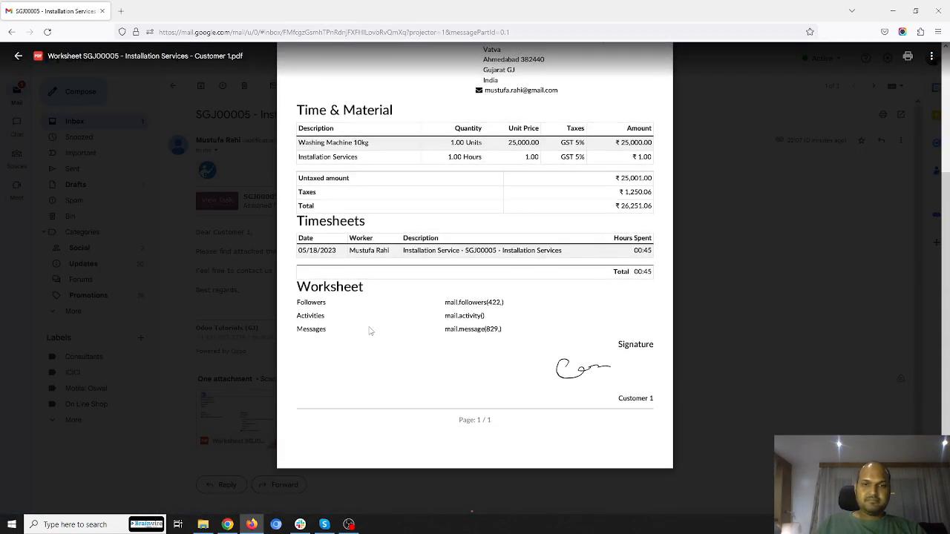
{"action": "scroll", "coordinate": [585, 379], "scroll_direction": "up", "scroll_amount": 2}
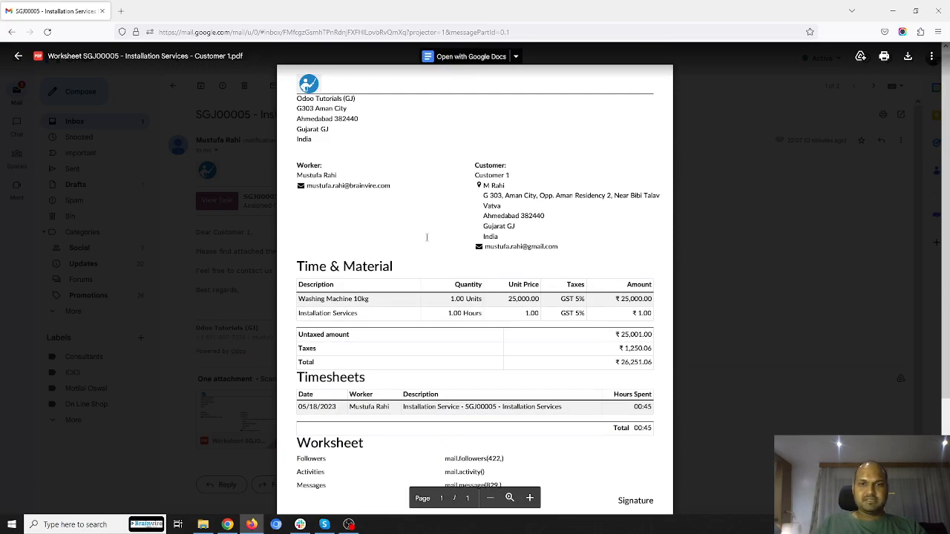
{"action": "key", "text": "Escape"}
{"action": "left_click", "coordinate": [175, 87]}
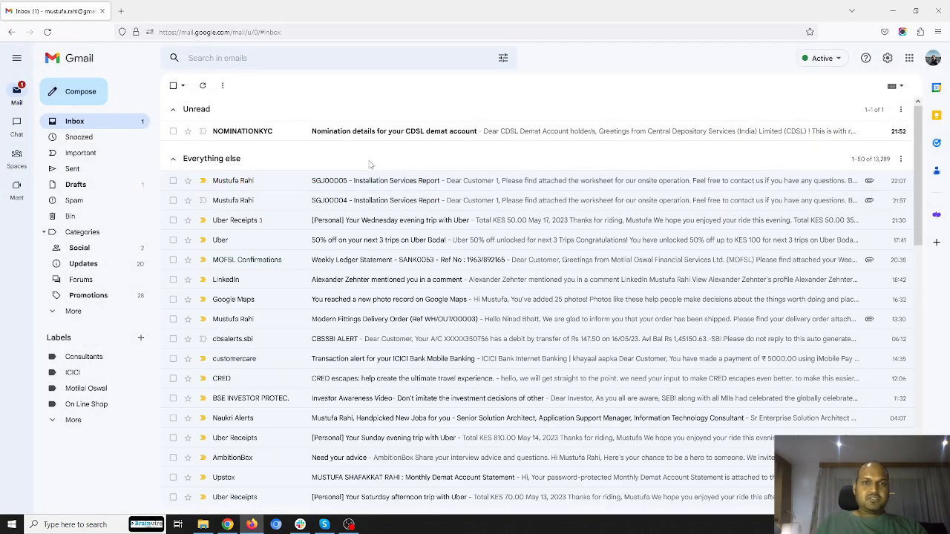
Switch back to Odoo and review the Installation Service project's settings for visibility, timesheets, billing, field service and worksheets
{"action": "key", "text": "alt+Tab"}
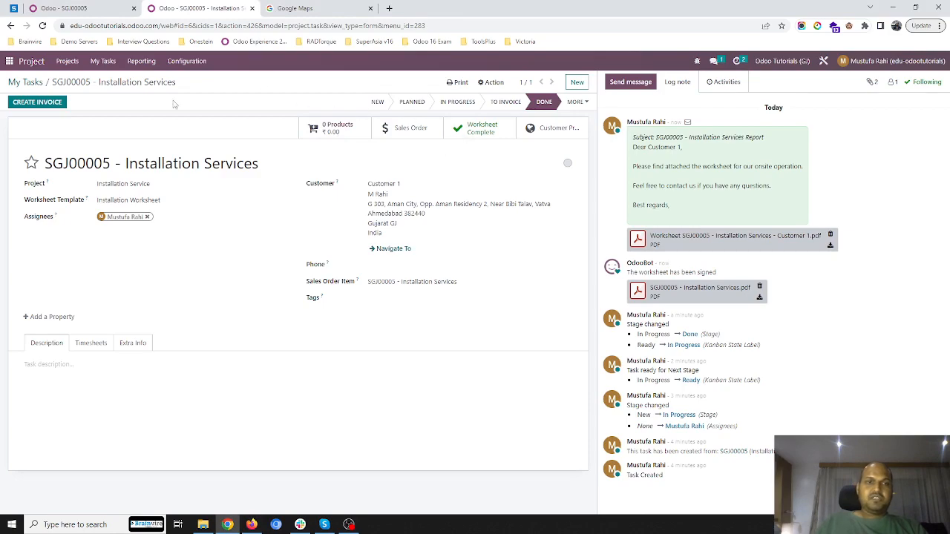
{"action": "left_click", "coordinate": [66, 63]}
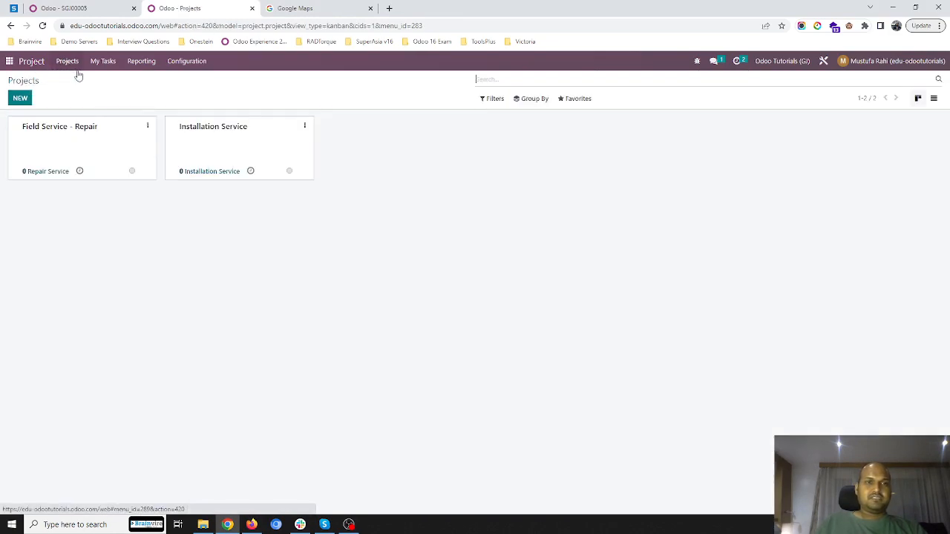
{"action": "left_click", "coordinate": [304, 126]}
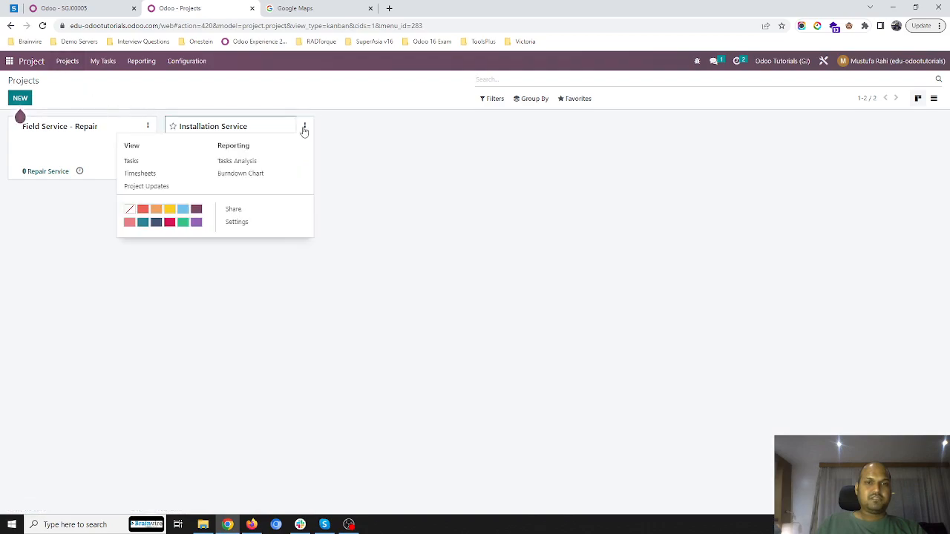
{"action": "left_click", "coordinate": [247, 223]}
{"action": "left_click", "coordinate": [87, 258]}
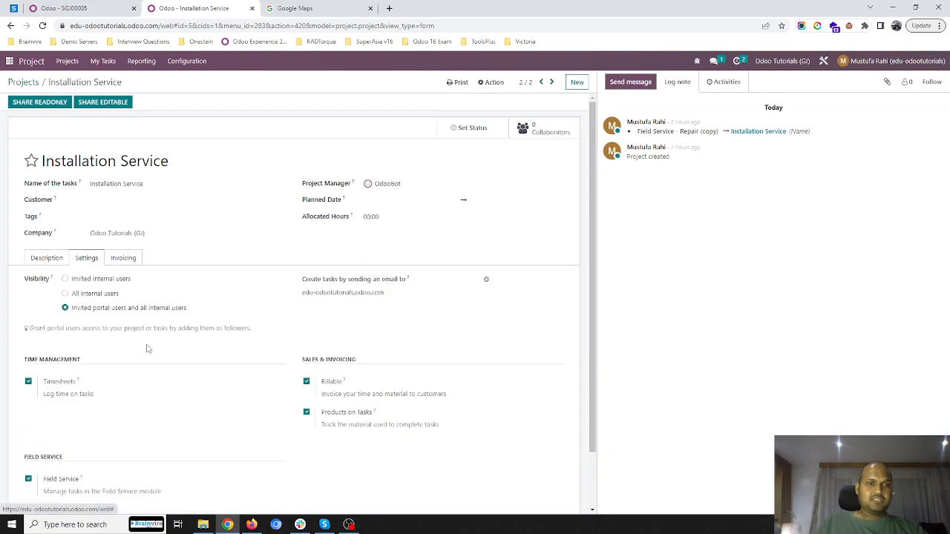
{"action": "scroll", "coordinate": [148, 349], "scroll_direction": "down", "scroll_amount": 1}
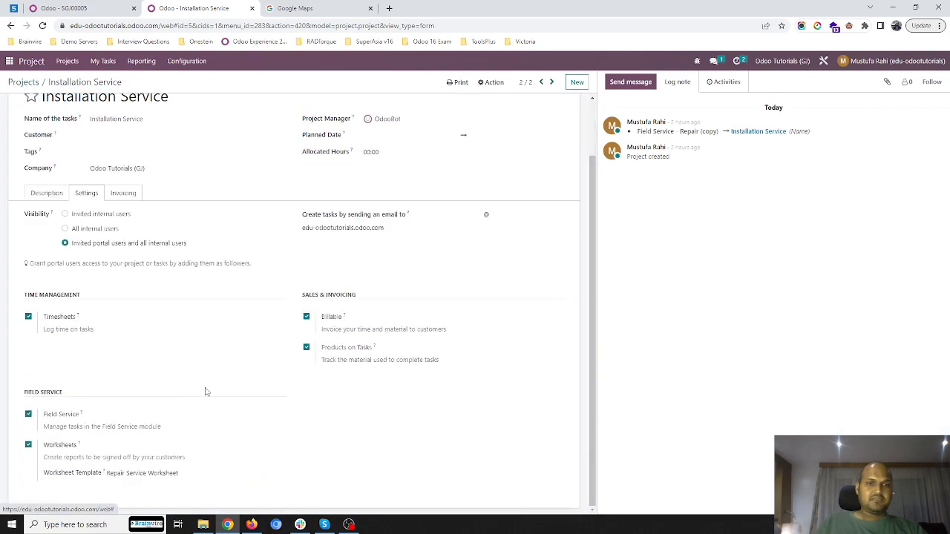
{"action": "scroll", "coordinate": [168, 343], "scroll_direction": "up", "scroll_amount": 1}
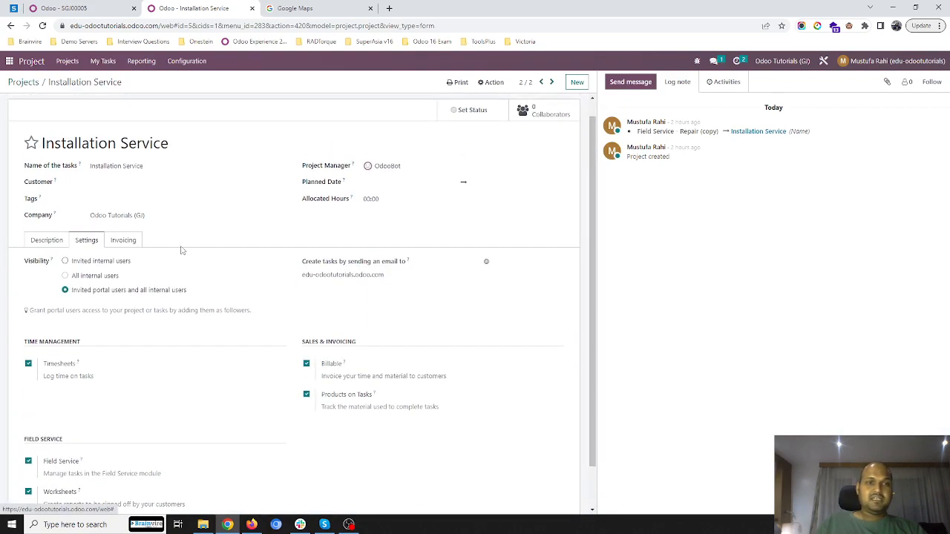
{"action": "left_click", "coordinate": [178, 61]}
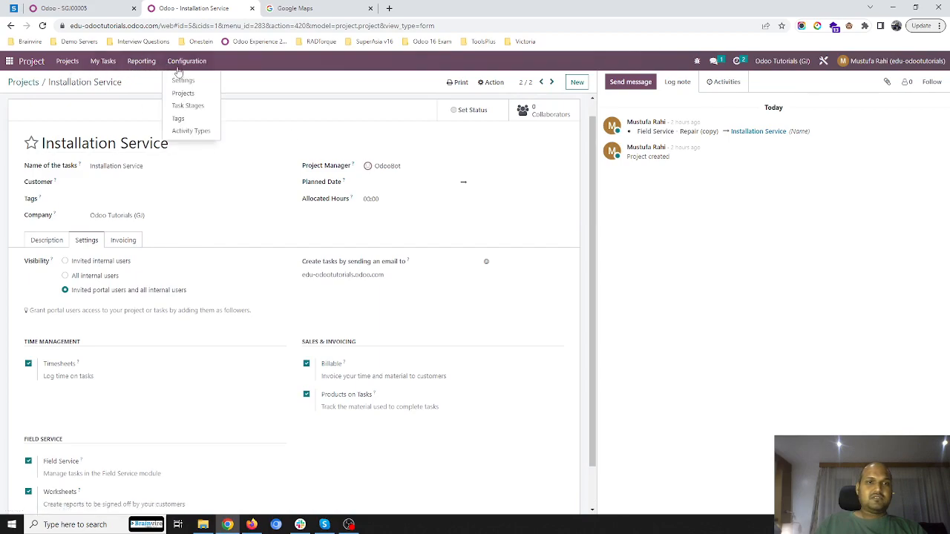
{"action": "left_click", "coordinate": [10, 60]}
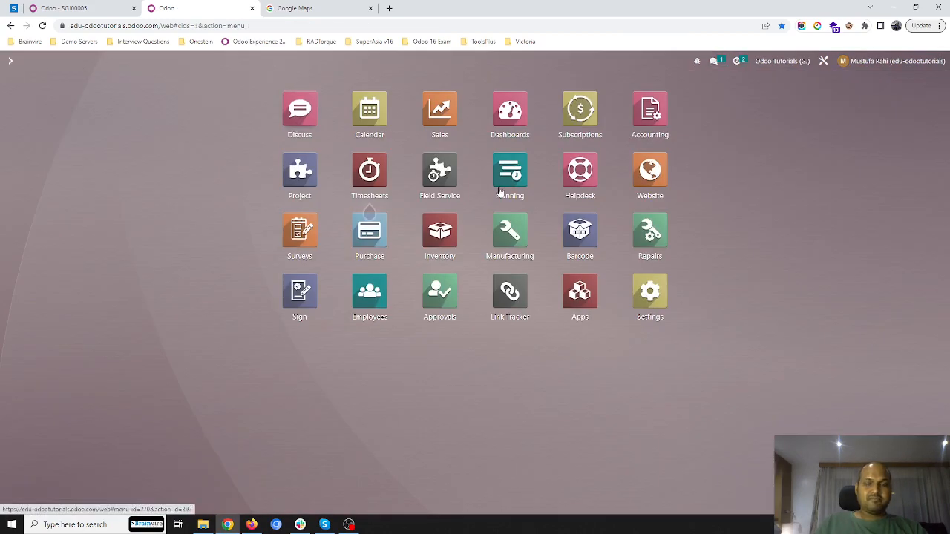
{"action": "type", "text": "proj"}
{"action": "key", "text": "Return"}
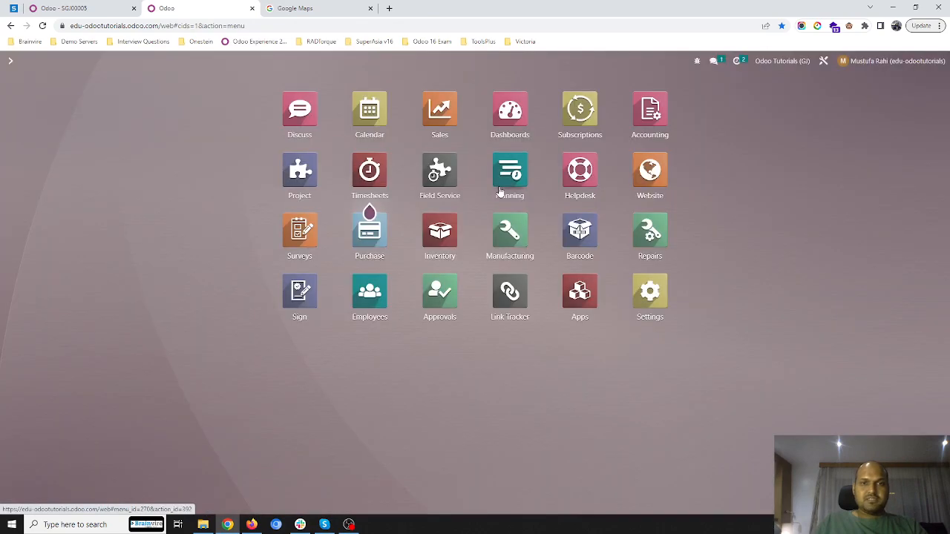
{"action": "left_click", "coordinate": [182, 63]}
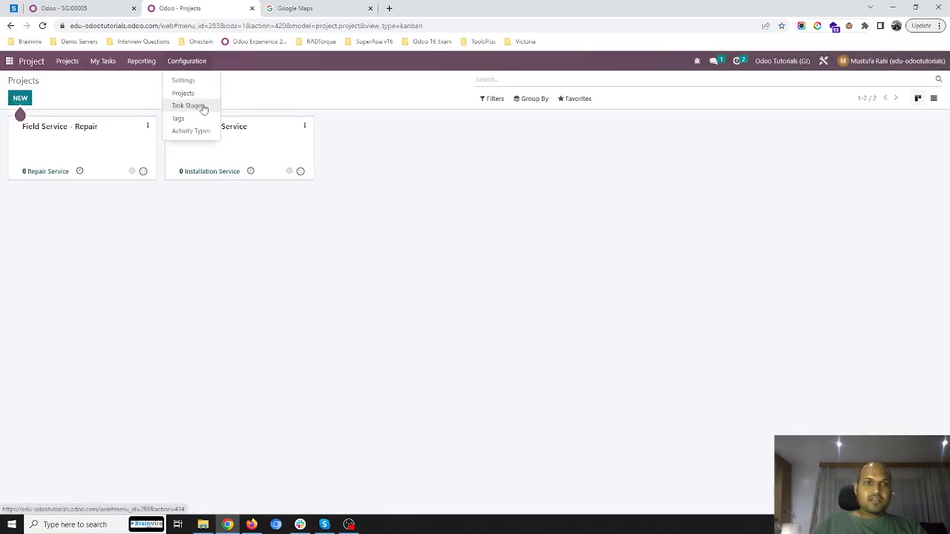
Find the Field Service worksheet templates, open Installation Worksheet and examine its form design in the template editor
{"action": "left_click", "coordinate": [9, 61]}
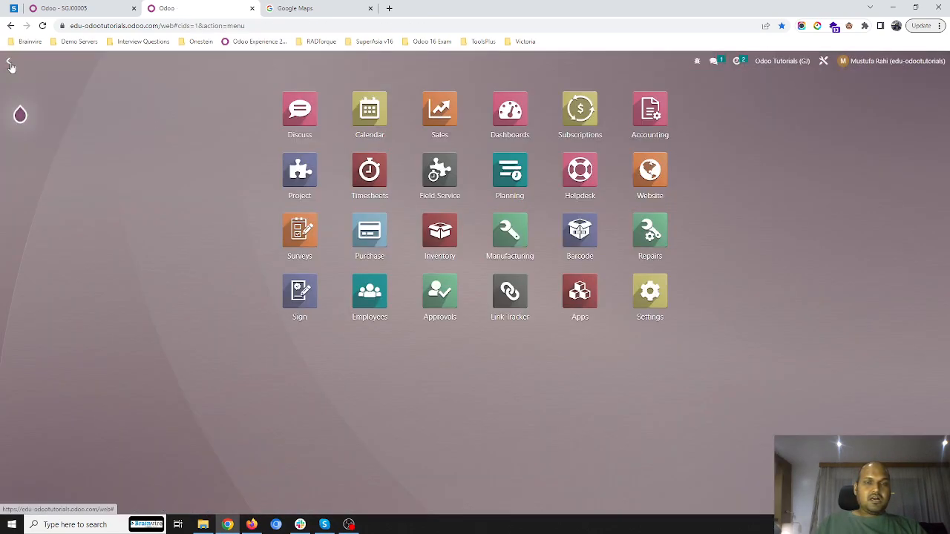
{"action": "type", "text": "work"}
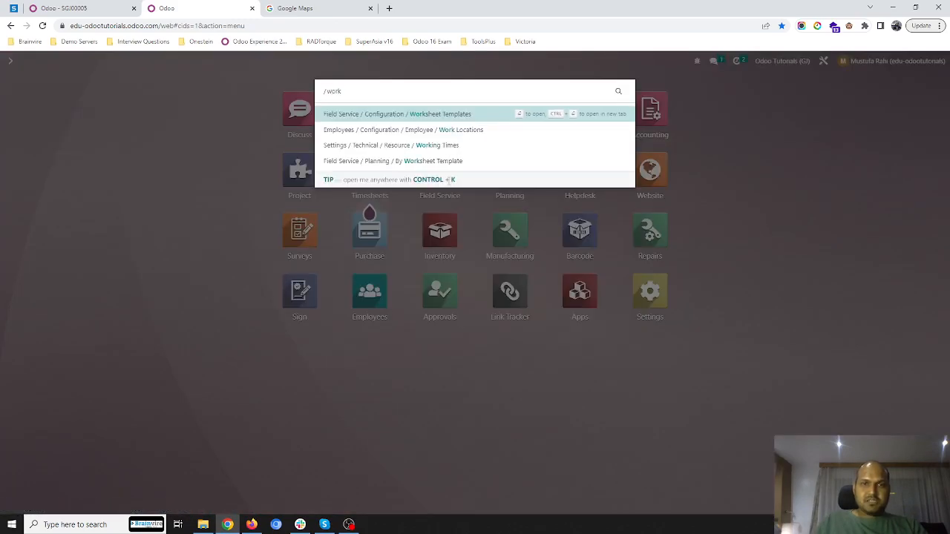
{"action": "key", "text": "Return"}
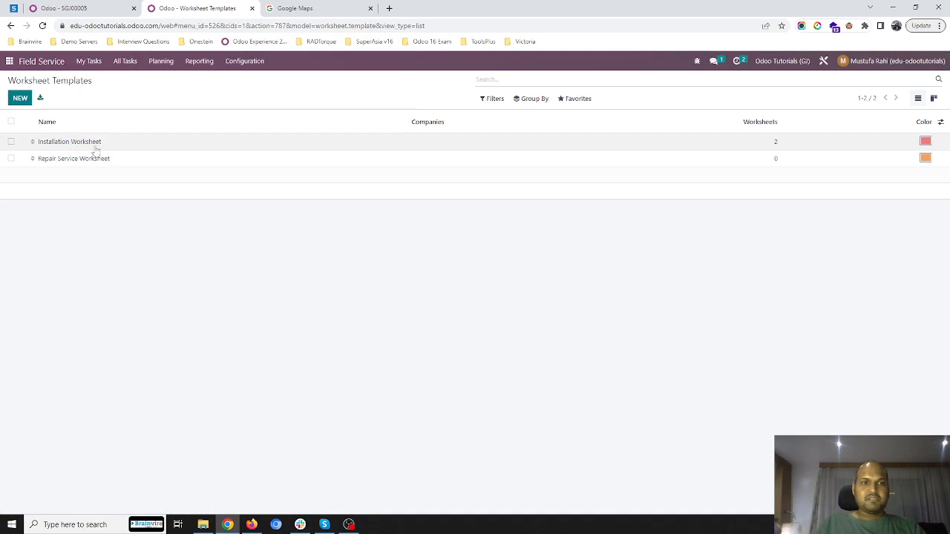
{"action": "left_click", "coordinate": [117, 143]}
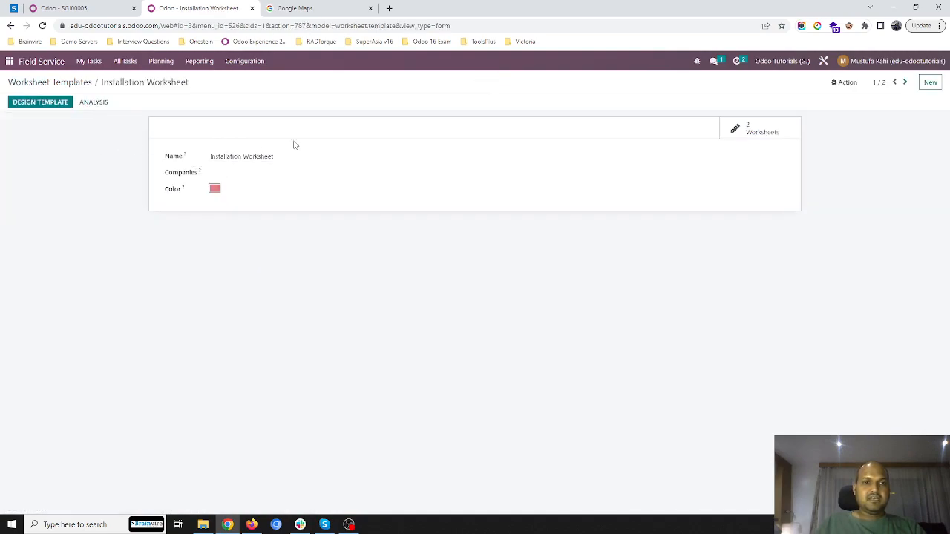
{"action": "left_click", "coordinate": [31, 102]}
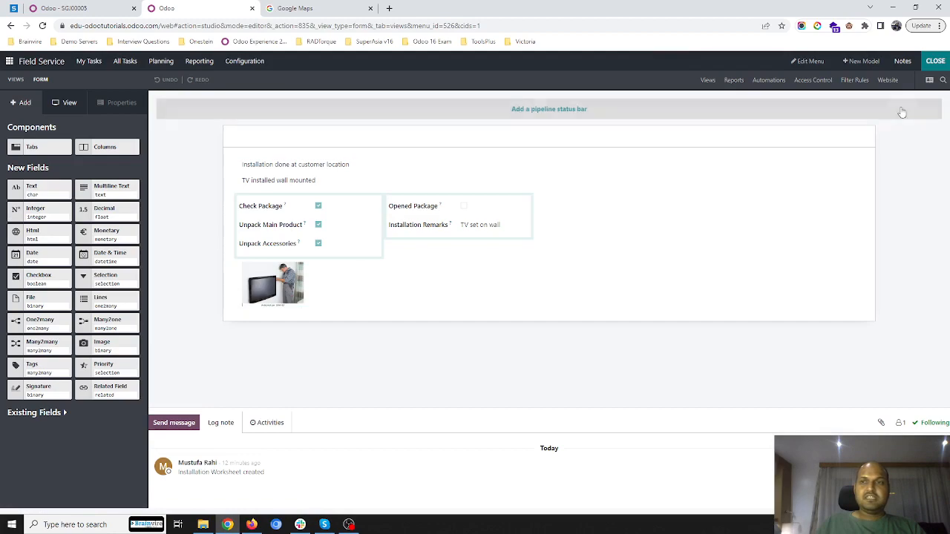
{"action": "left_click", "coordinate": [934, 66]}
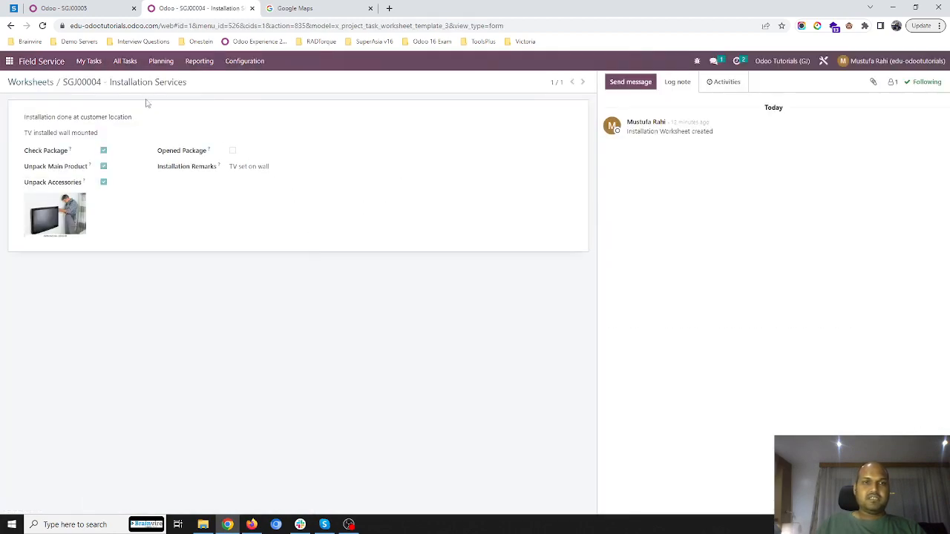
{"action": "left_click", "coordinate": [36, 82]}
Open the Installation Services product from the Sales product list
{"action": "left_click", "coordinate": [10, 61]}
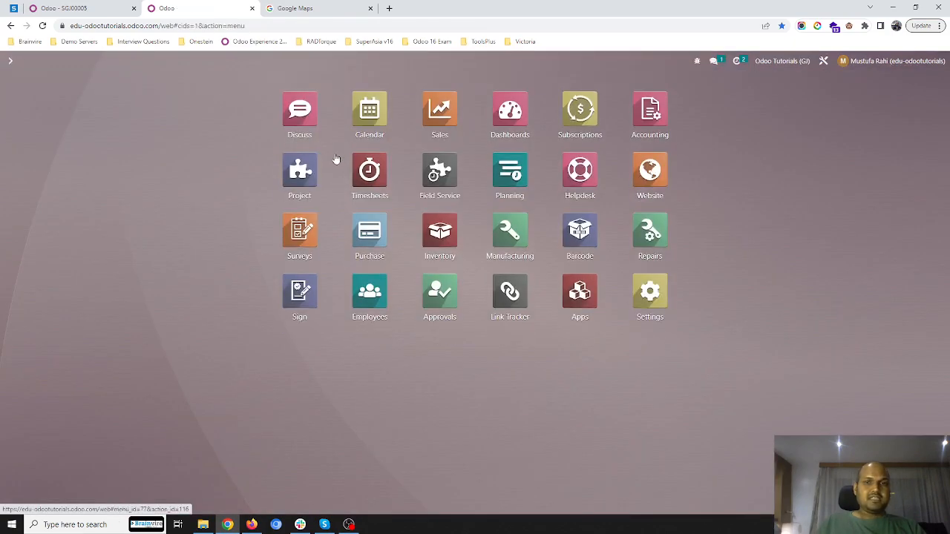
{"action": "type", "text": "pro"}
{"action": "key", "text": "Escape"}
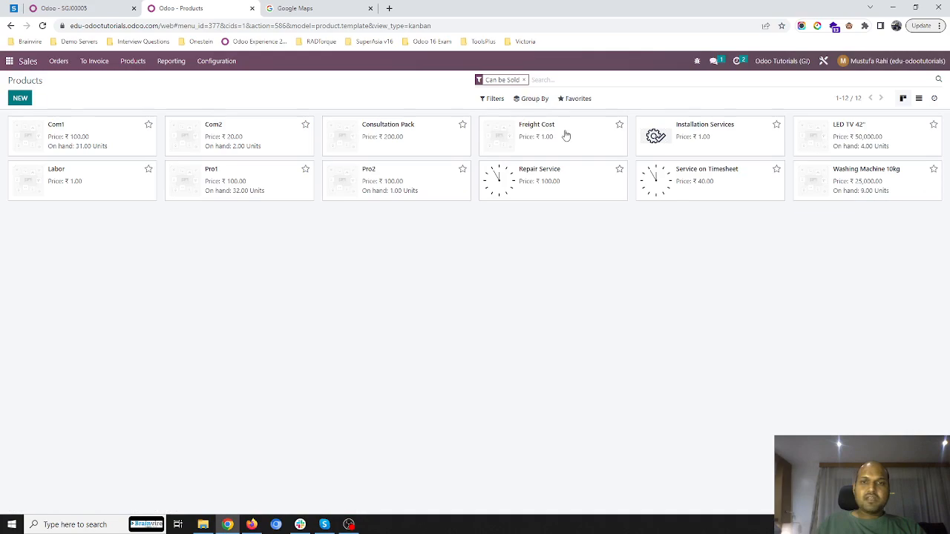
{"action": "left_click", "coordinate": [691, 133]}
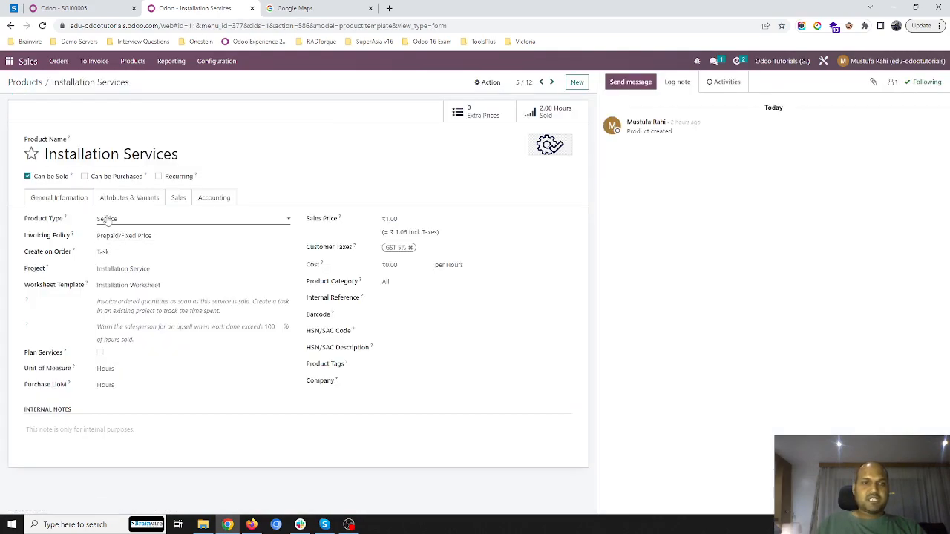
Review the product's invoicing policy, create-on-order option, project and worksheet template, then return to the product list
{"action": "left_click", "coordinate": [143, 241]}
{"action": "left_click", "coordinate": [143, 241]}
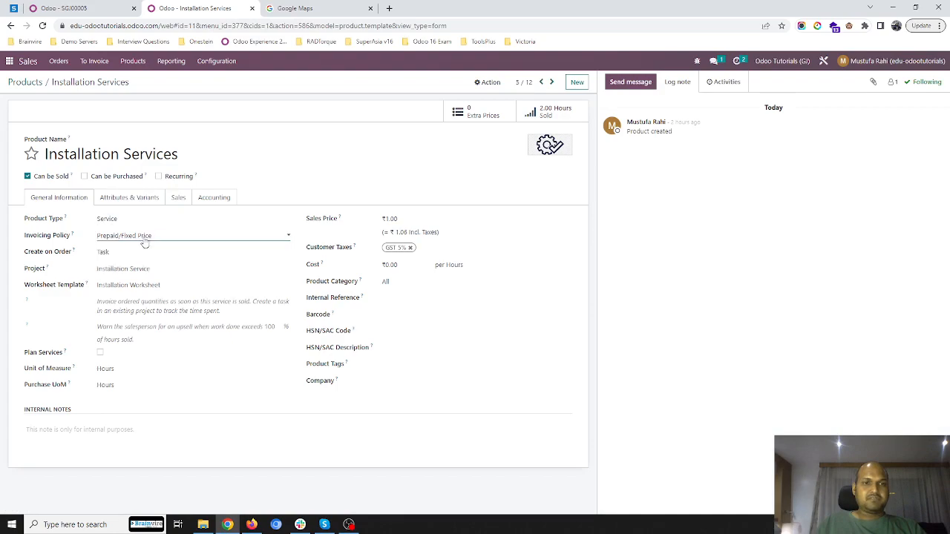
{"action": "left_click", "coordinate": [132, 253]}
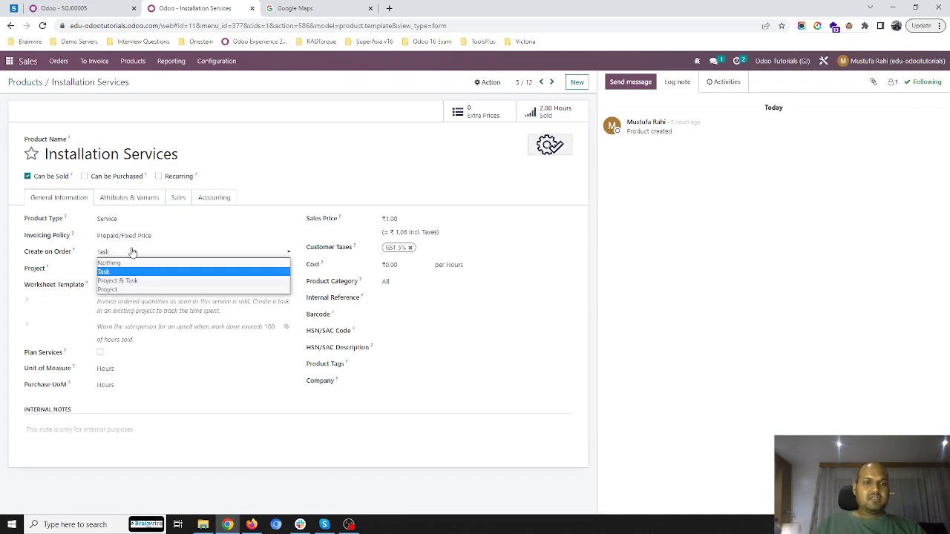
{"action": "left_click", "coordinate": [132, 253]}
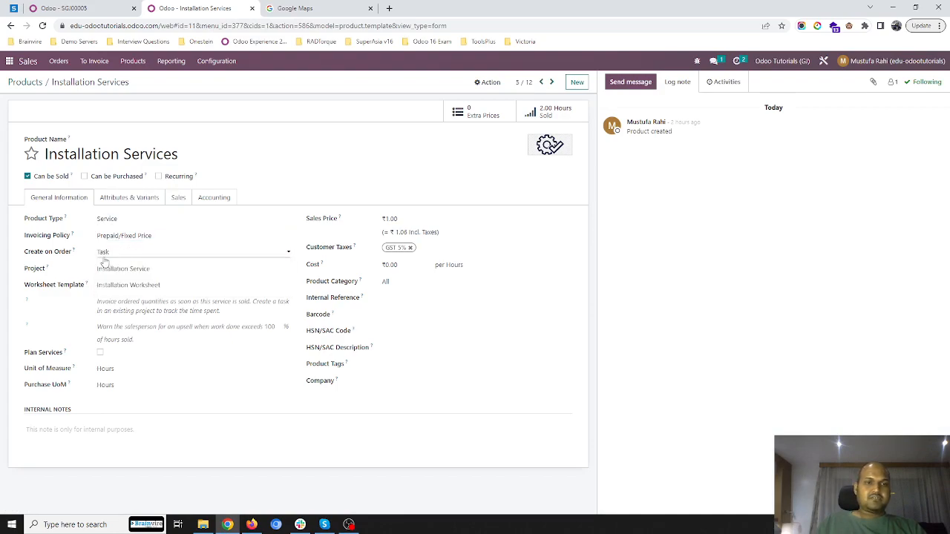
{"action": "left_click", "coordinate": [126, 269]}
{"action": "left_click", "coordinate": [153, 269]}
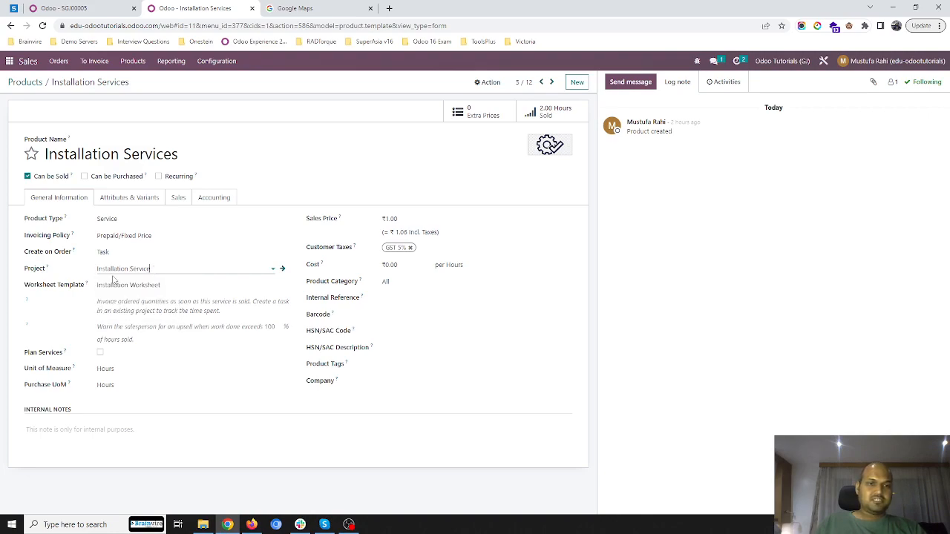
{"action": "left_click", "coordinate": [179, 285]}
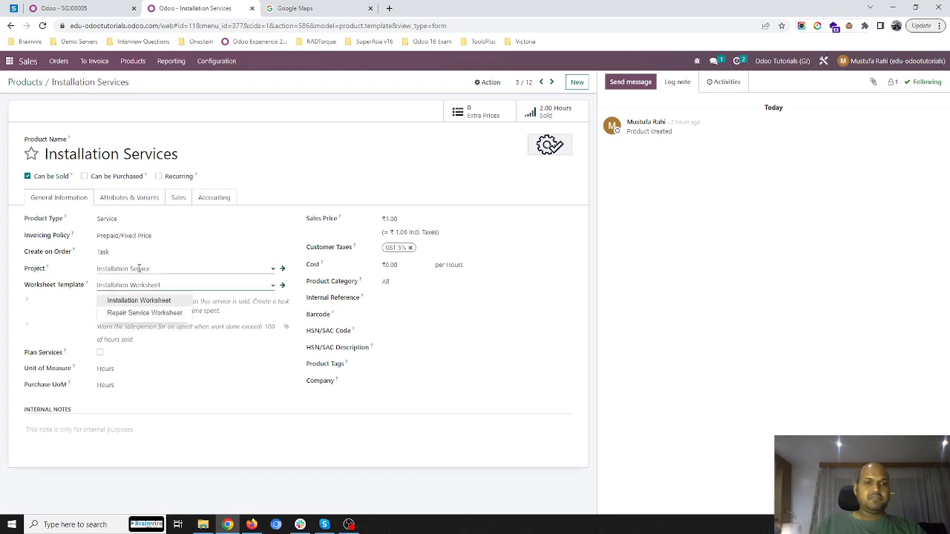
{"action": "left_click", "coordinate": [53, 338]}
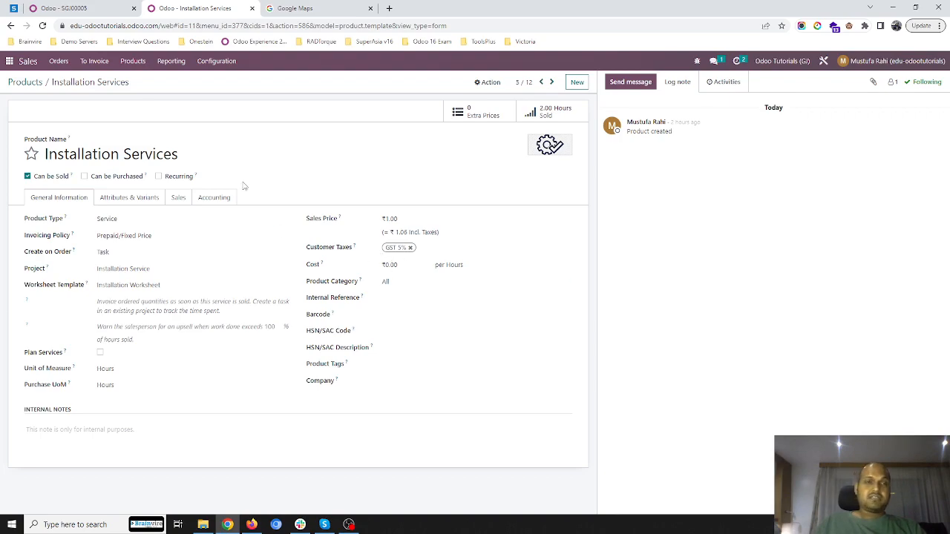
{"action": "left_click", "coordinate": [27, 82]}
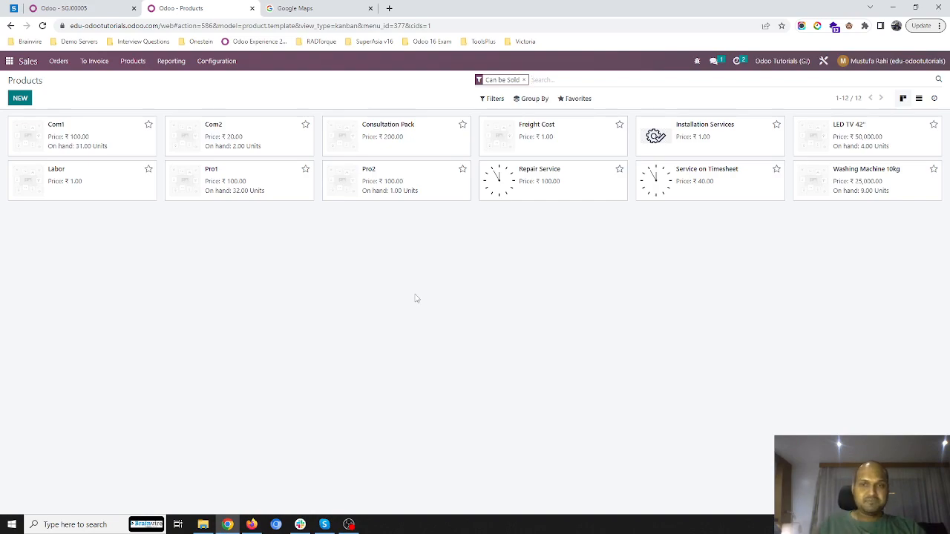
{"action": "left_click", "coordinate": [59, 63]}
{"action": "left_click", "coordinate": [78, 93]}
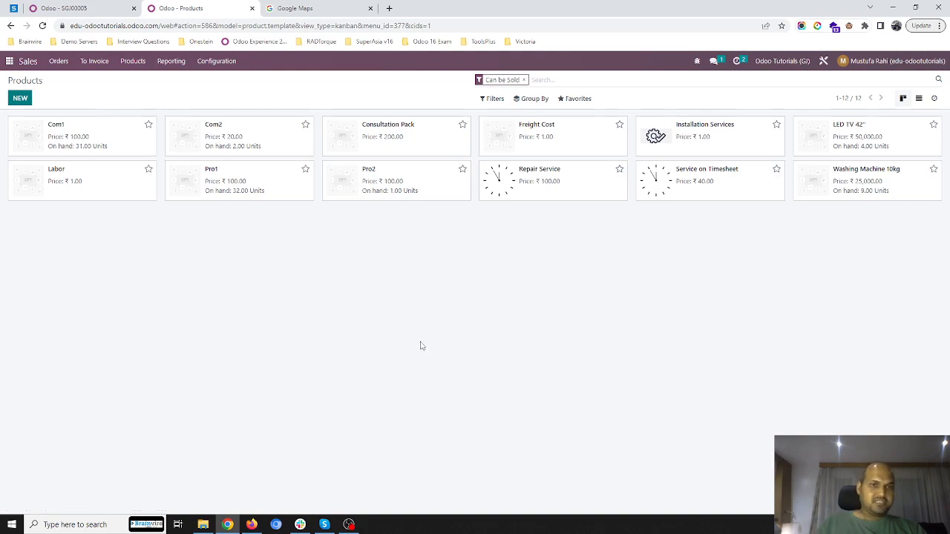